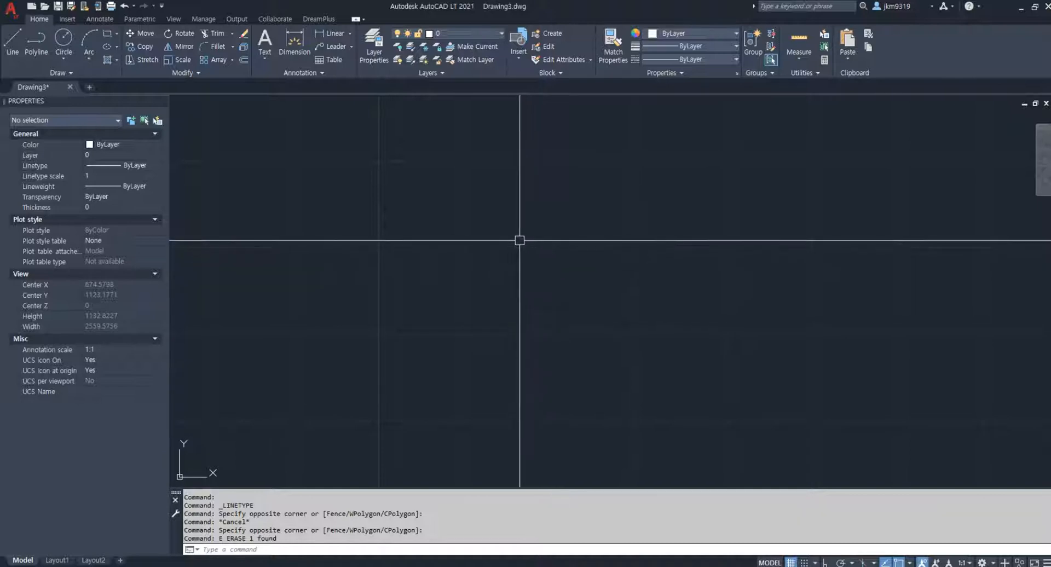
# Draw a vertical polyline about 563 units long with ortho mode on
pyautogui.write('l')
pyautogui.press('Return')
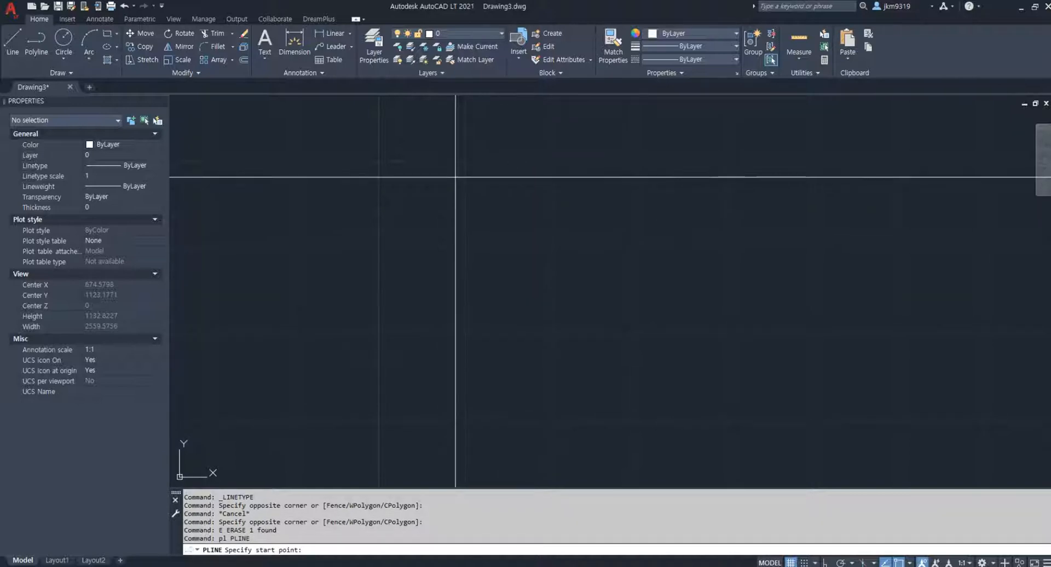
pyautogui.click(452, 165)
pyautogui.press('F8')
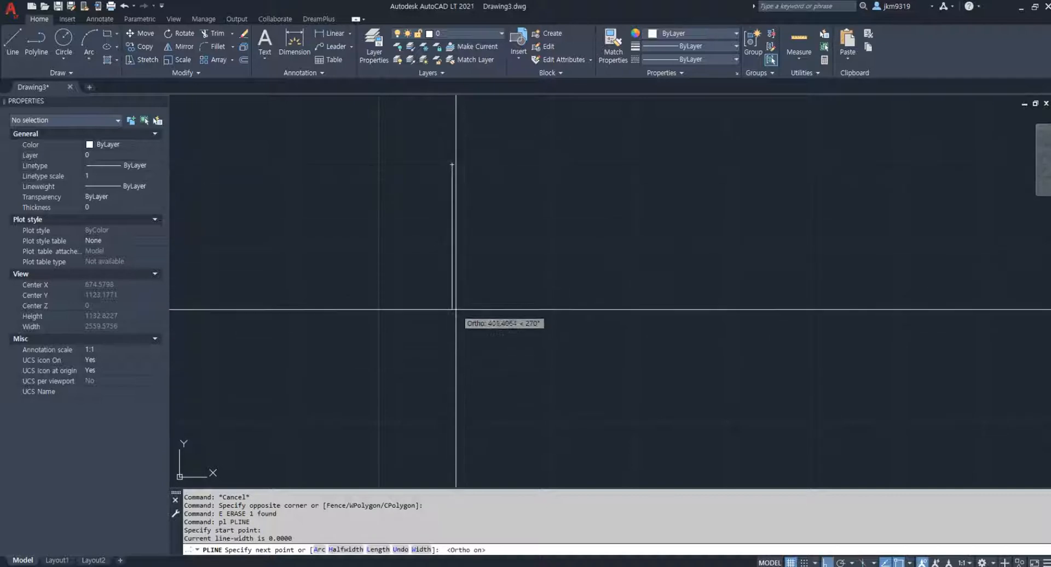
pyautogui.click(455, 359)
pyautogui.press('Escape')
pyautogui.click(500, 279)
pyautogui.click(429, 326)
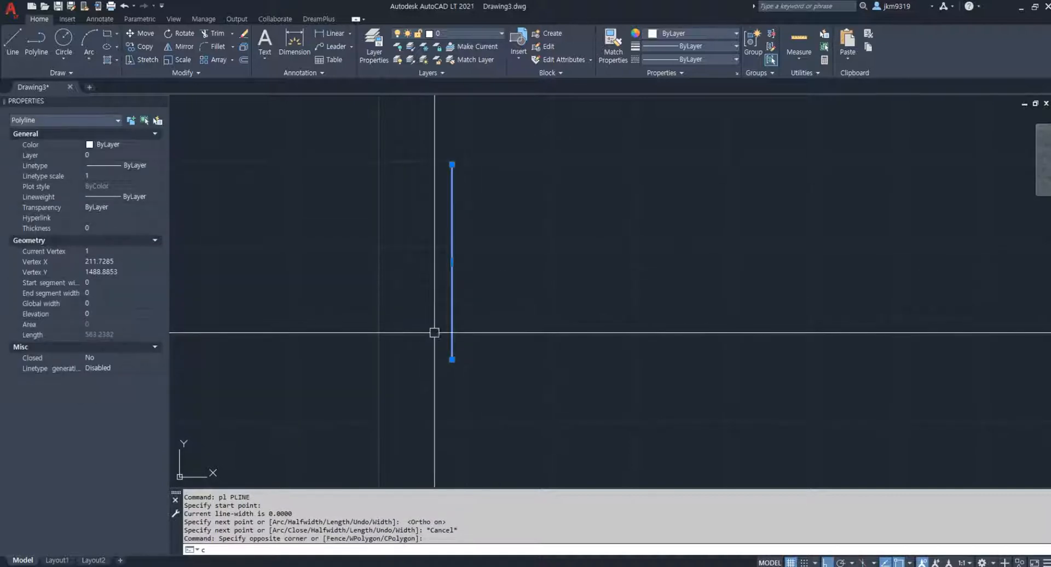
pyautogui.write('c')
pyautogui.press('Return')
pyautogui.click(452, 359)
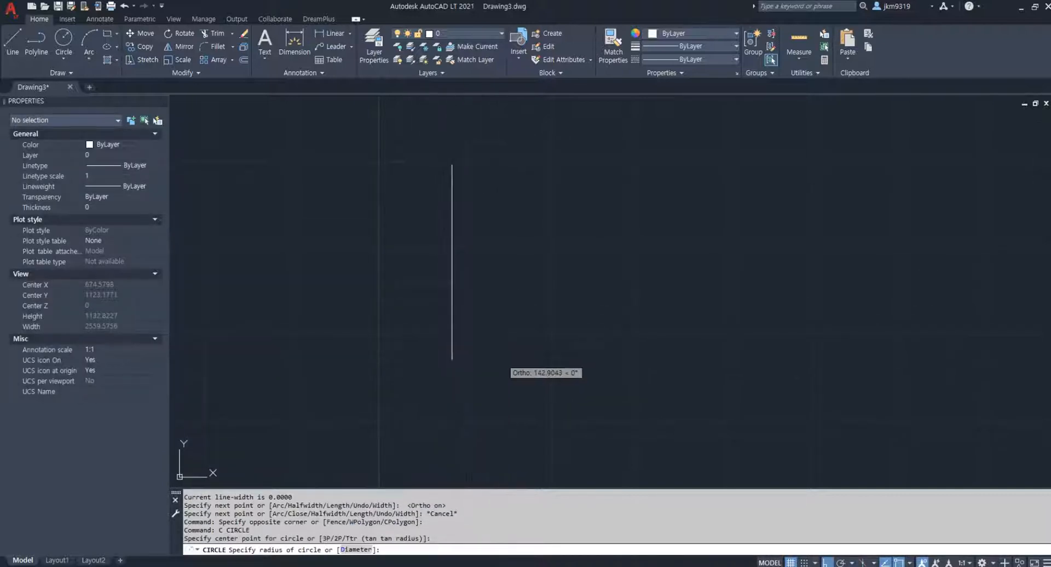
pyautogui.press('Escape')
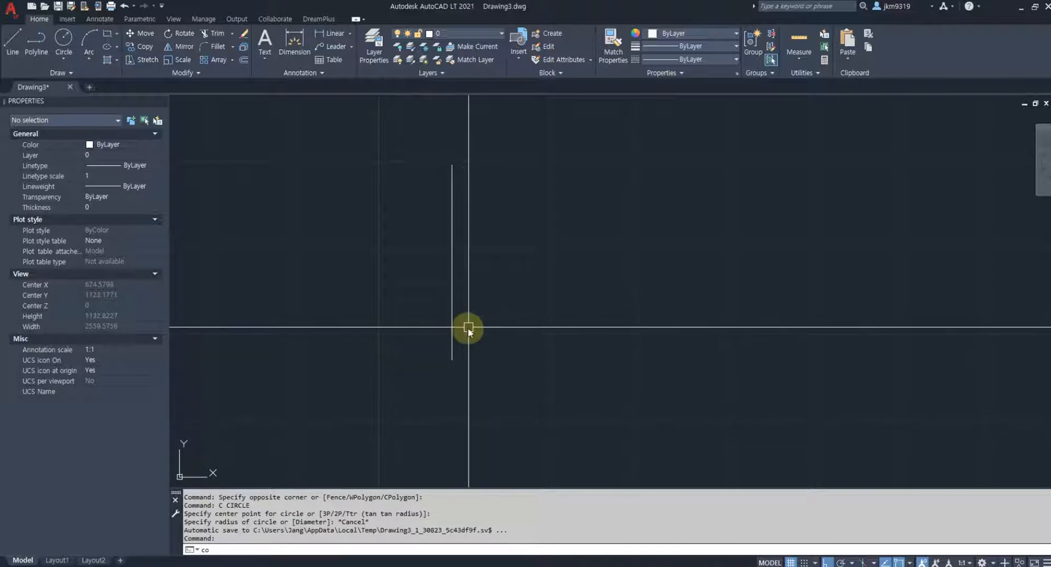
# Copy the vertical polyline four times to the right from its lower endpoint, making a row of five roughly evenly spaced lines
pyautogui.write('co')
pyautogui.press('Return')
pyautogui.click(451, 323)
pyautogui.press('Return')
pyautogui.click(452, 359)
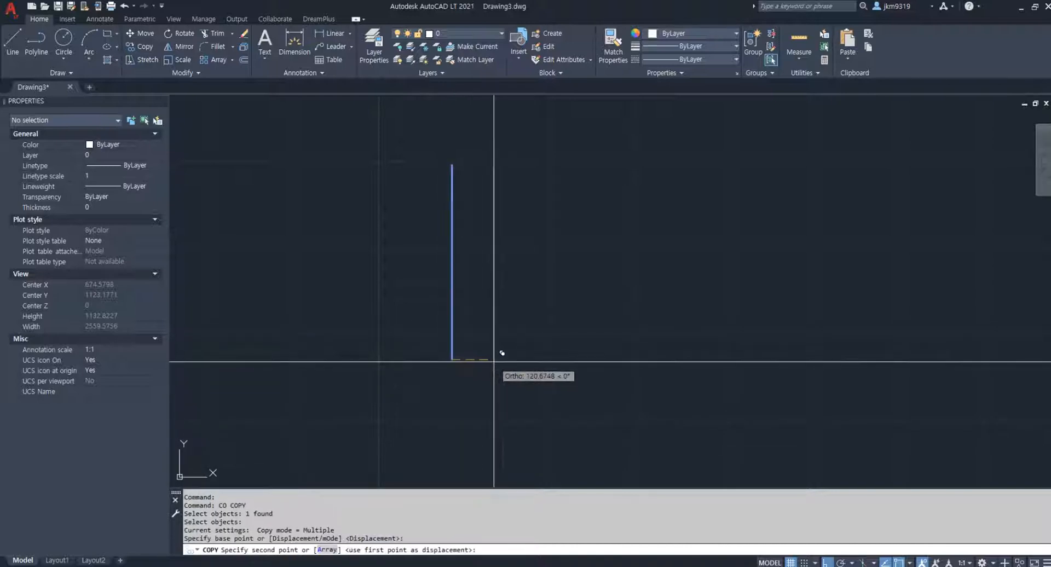
pyautogui.click(493, 359)
pyautogui.click(544, 360)
pyautogui.click(598, 361)
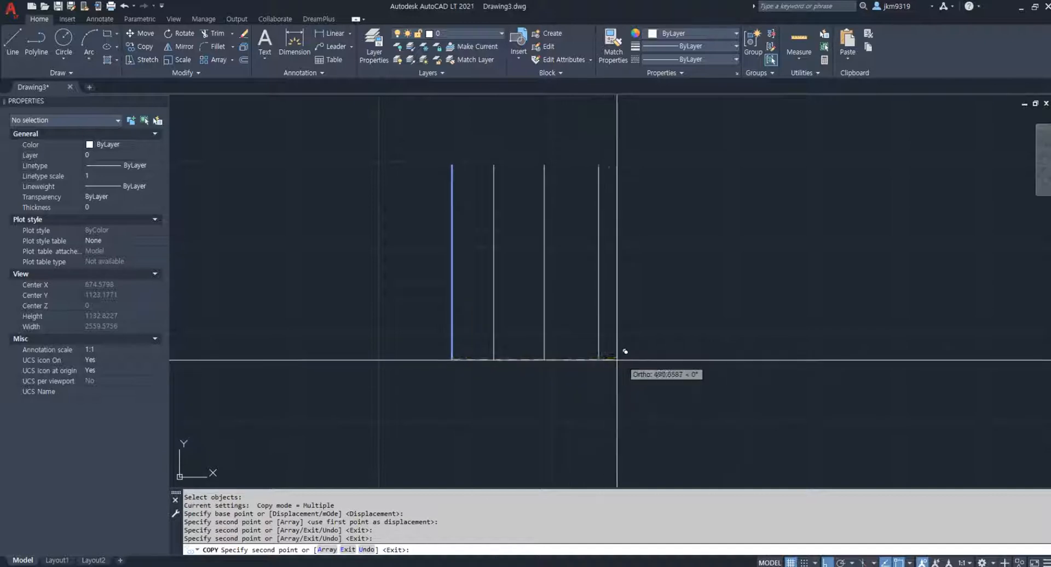
pyautogui.click(651, 361)
pyautogui.press('Escape')
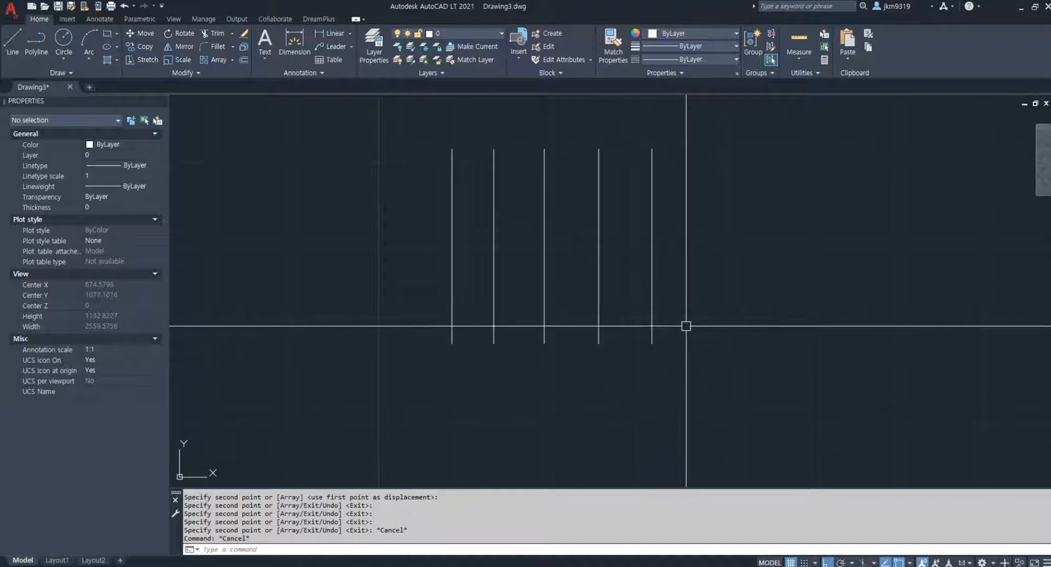
pyautogui.click(651, 312)
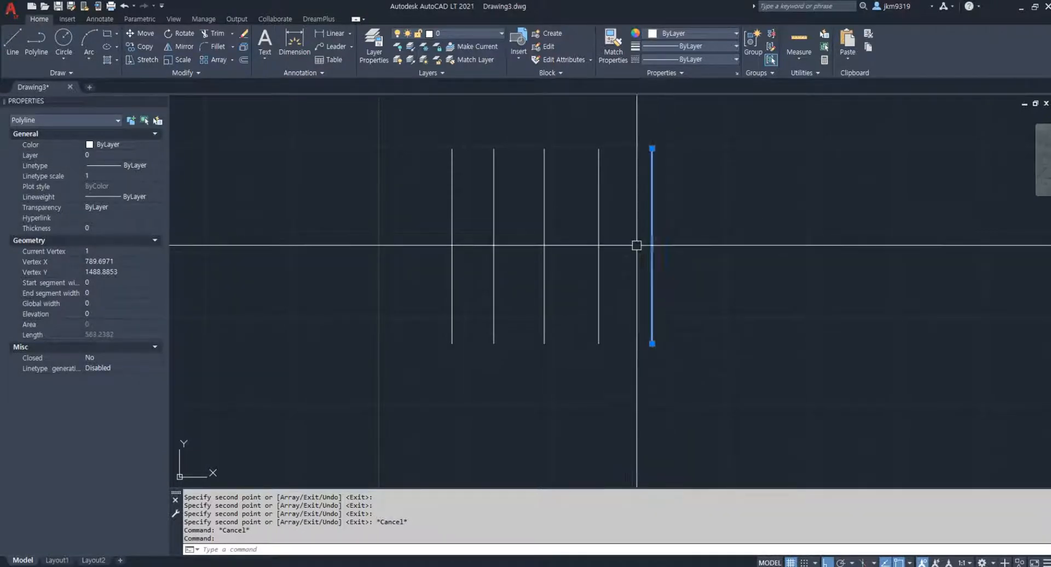
pyautogui.press('Escape')
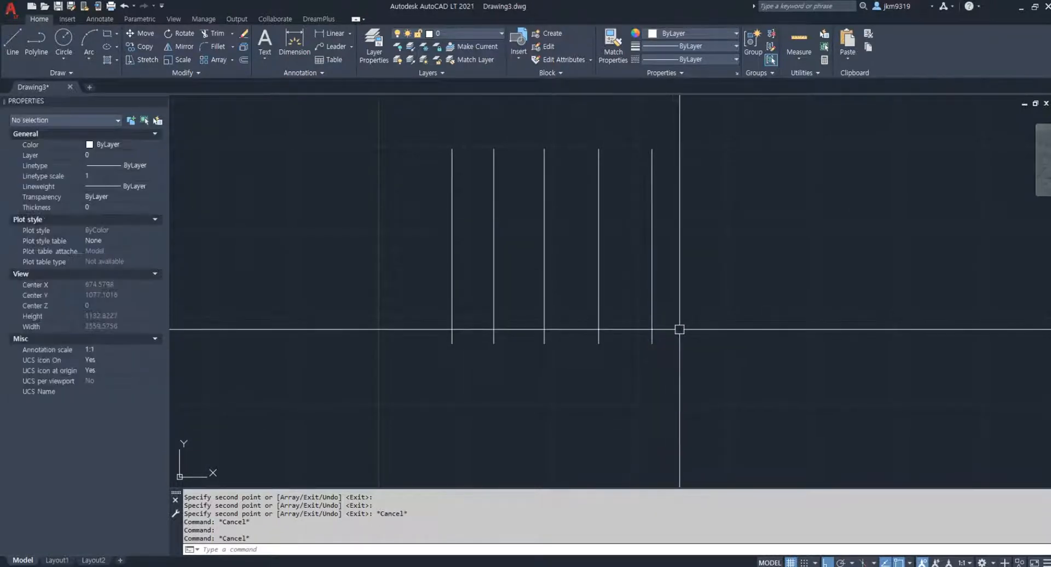
pyautogui.press('Return')
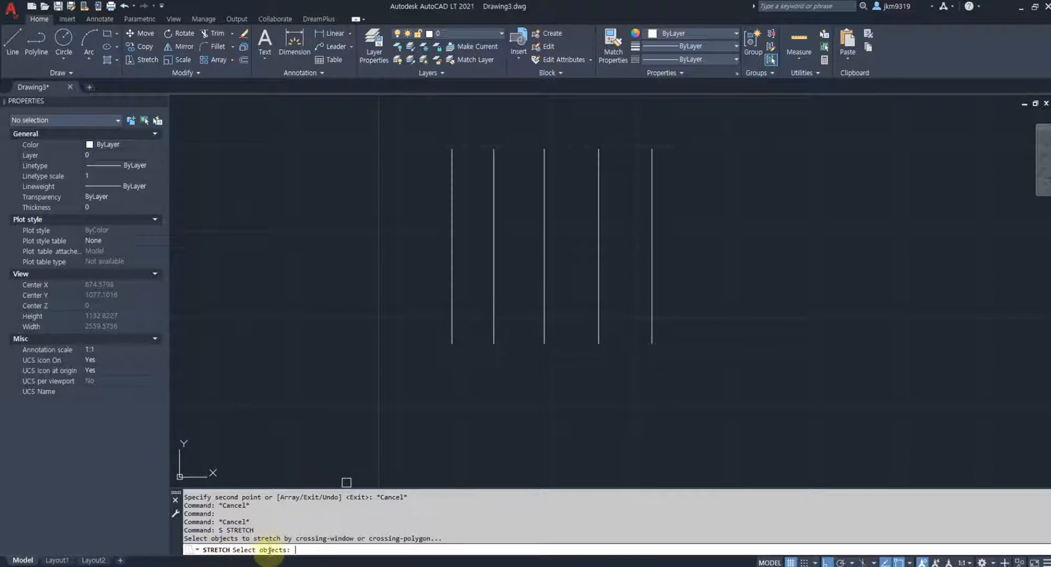
pyautogui.press('Escape')
pyautogui.press('Escape')
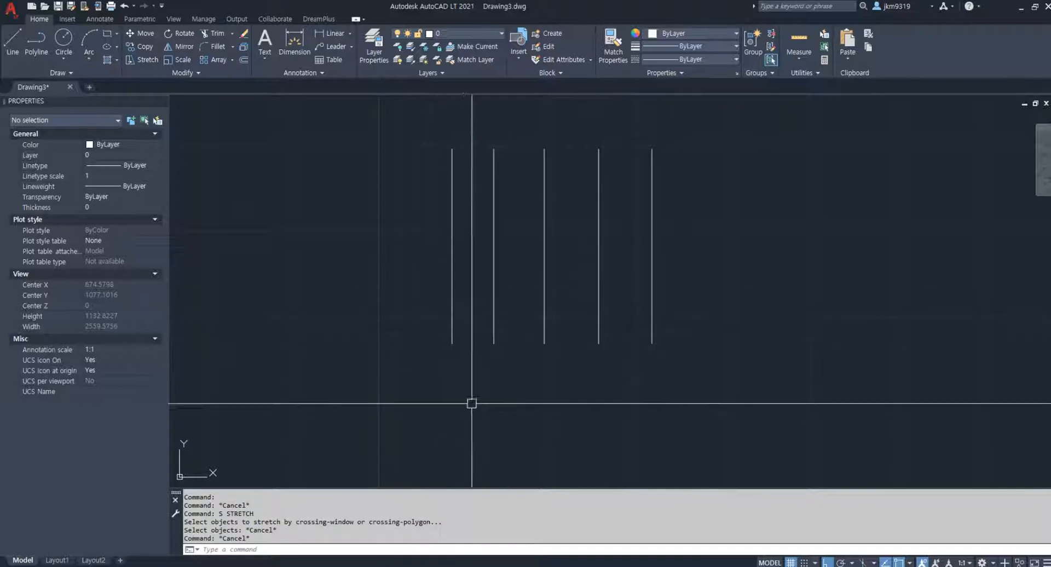
pyautogui.write('s')
pyautogui.press('Return')
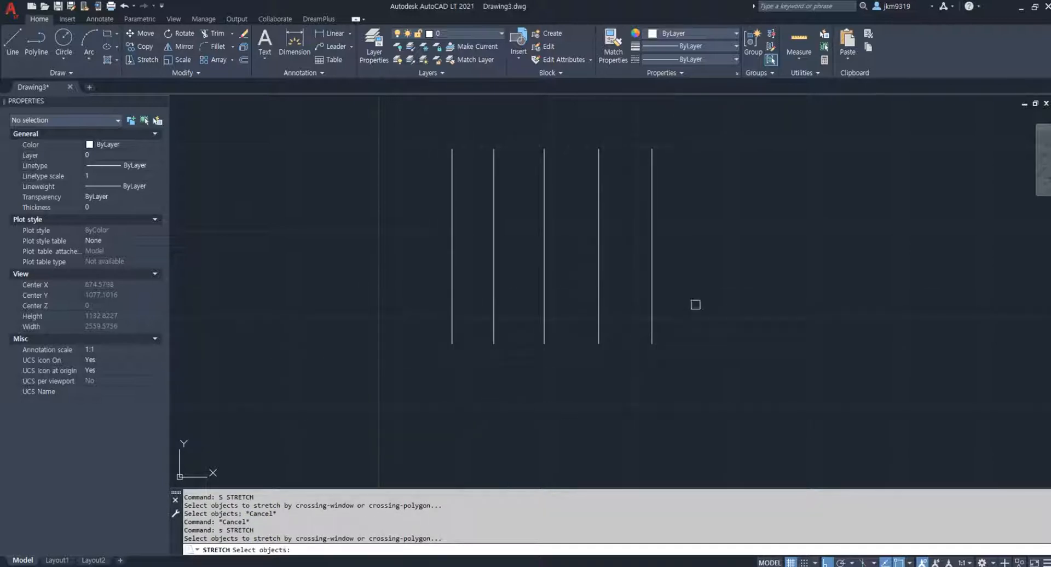
pyautogui.click(710, 295)
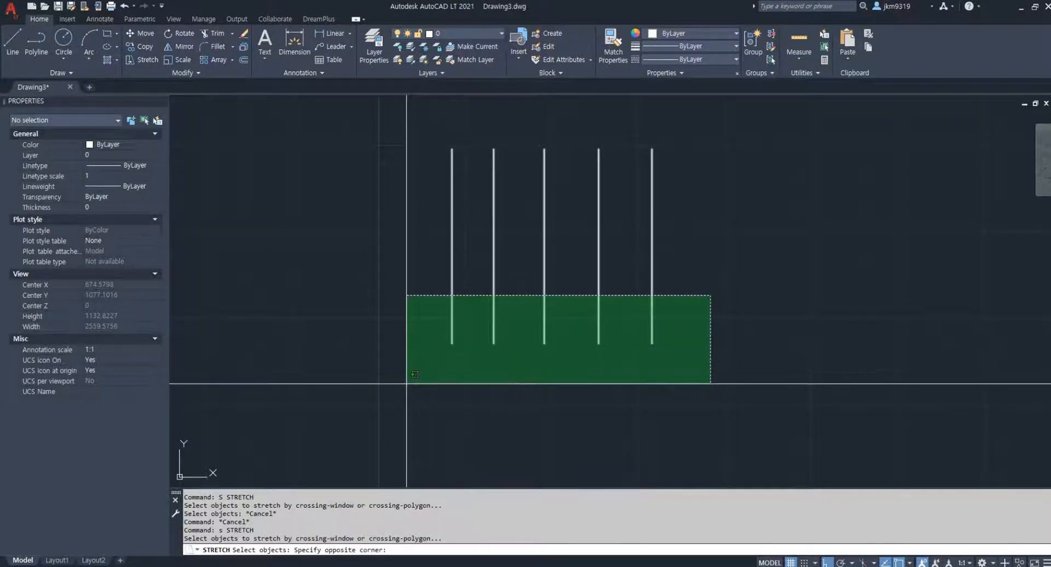
pyautogui.click(406, 384)
pyautogui.press('Escape')
pyautogui.press('Escape')
pyautogui.click(708, 130)
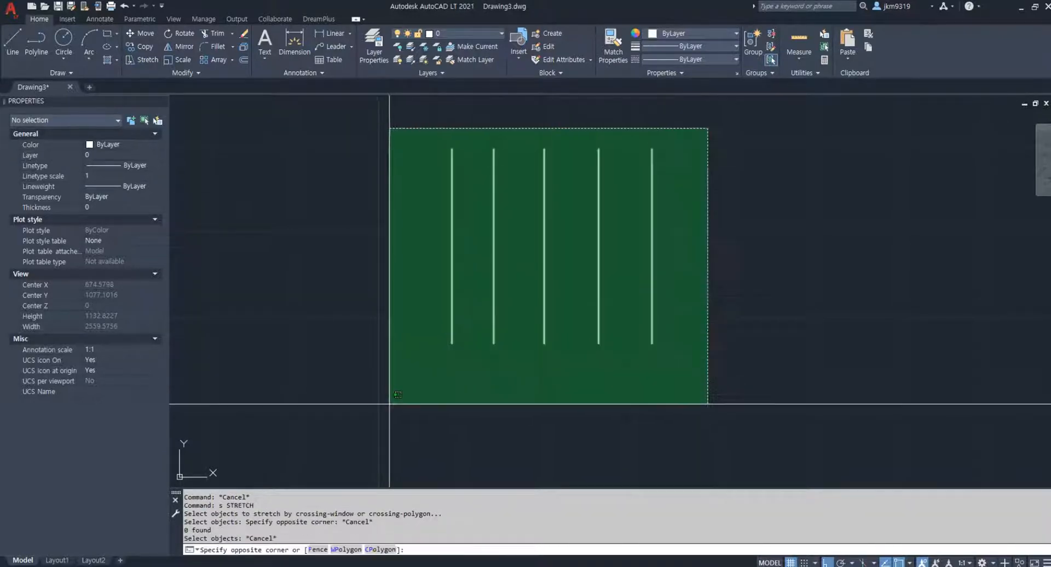
pyautogui.click(392, 414)
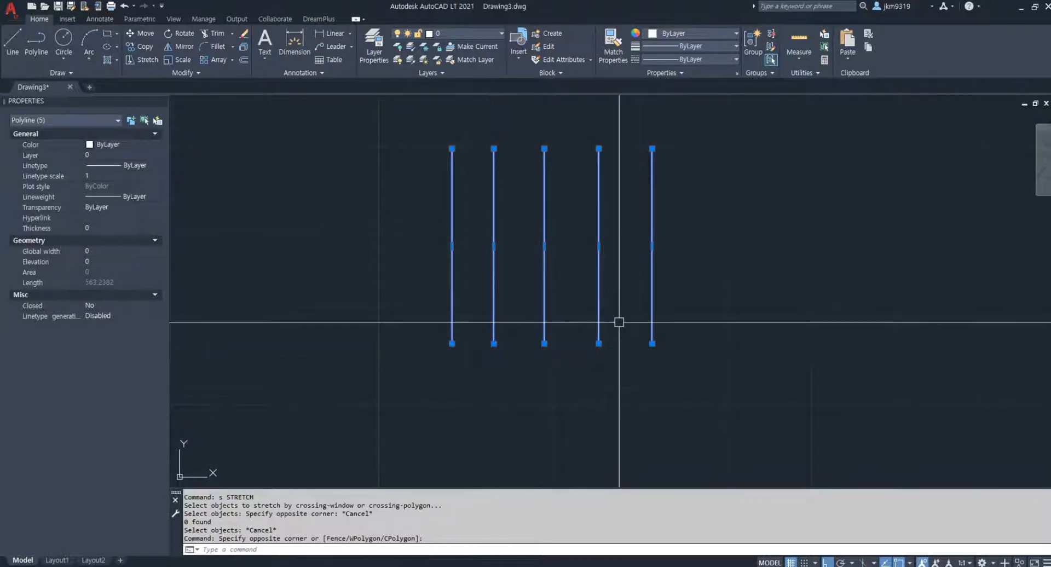
pyautogui.press('Escape')
# Try to stretch the upper ends of all five vertical lines straight upward, selecting those ends with a crossing window
pyautogui.write('s')
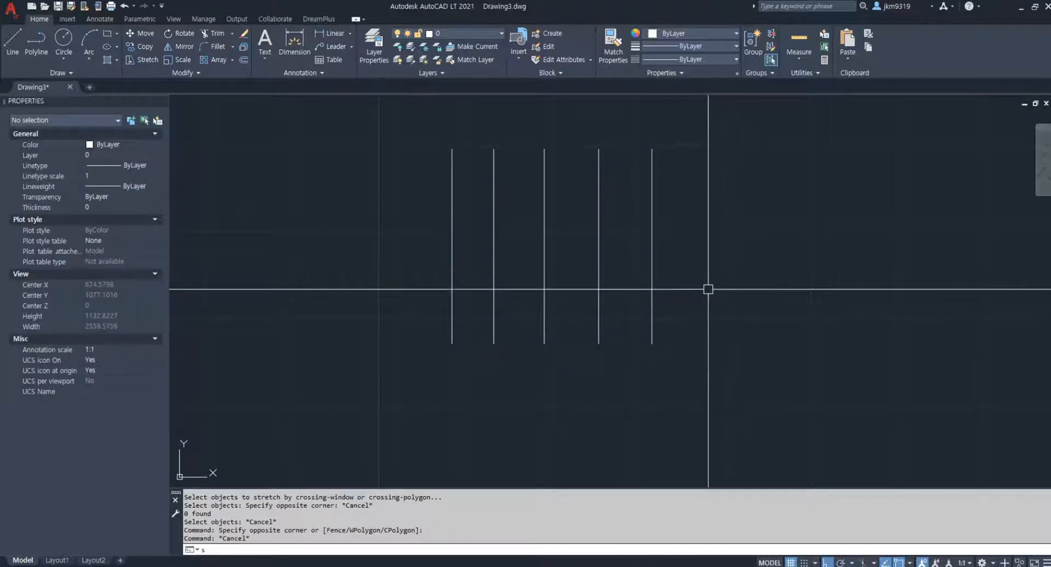
pyautogui.press('Return')
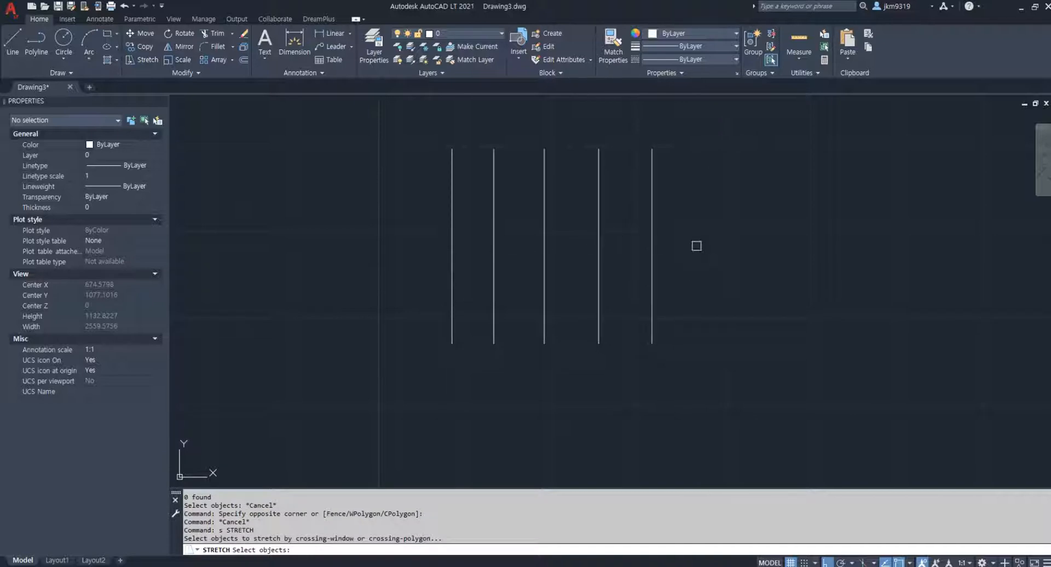
pyautogui.click(707, 113)
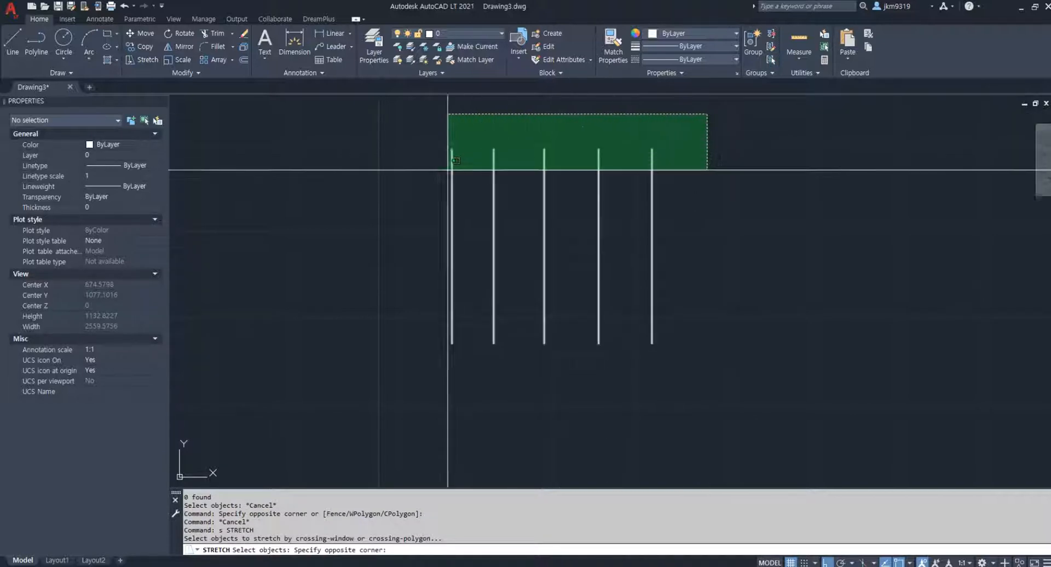
pyautogui.click(437, 169)
pyautogui.moveTo(470, 123); pyautogui.dragTo(447, 205, button='middle')
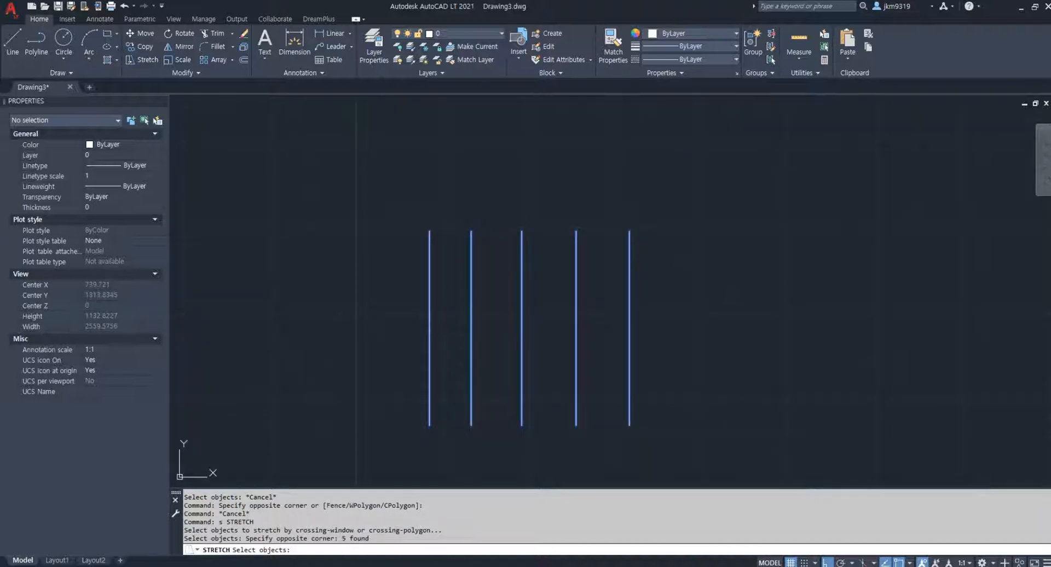
pyautogui.press('Return')
pyautogui.click(669, 273)
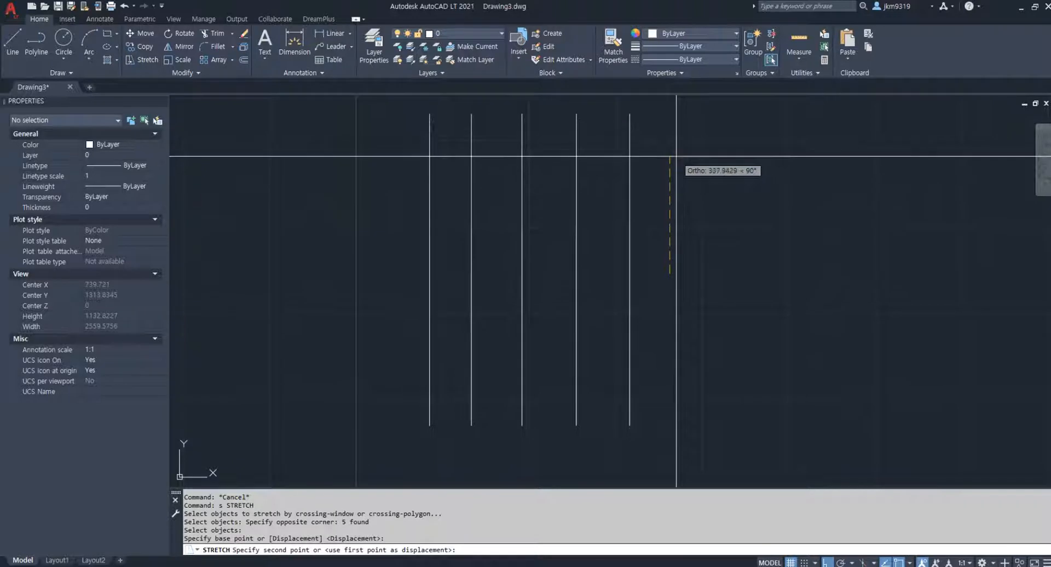
pyautogui.press('Escape')
# Try to stretch the lower ends of the five vertical lines downward from the fourth line's lower endpoint
pyautogui.moveTo(673, 329); pyautogui.dragTo(697, 246, button='middle')
pyautogui.write('s')
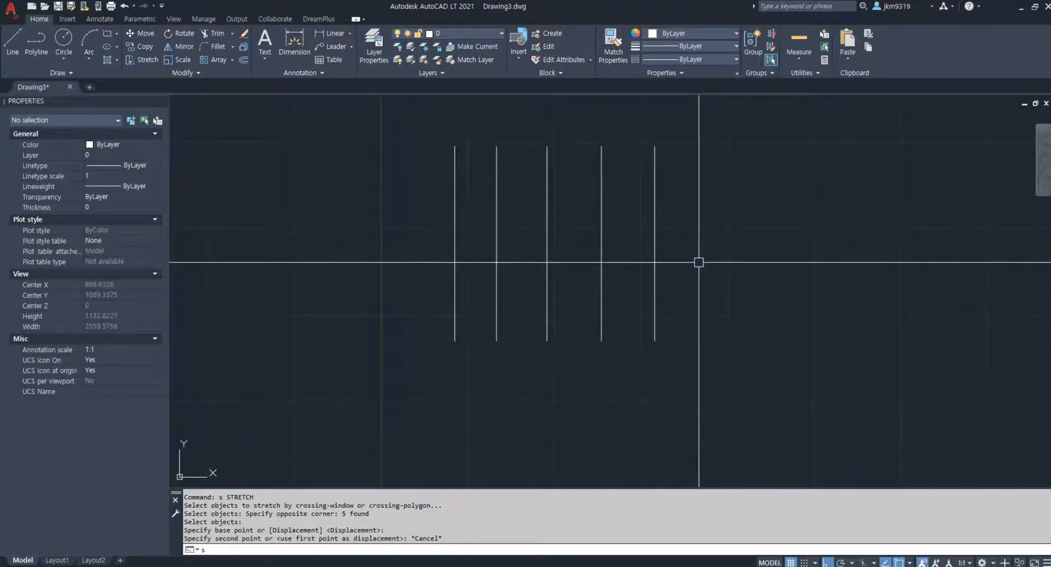
pyautogui.press('Return')
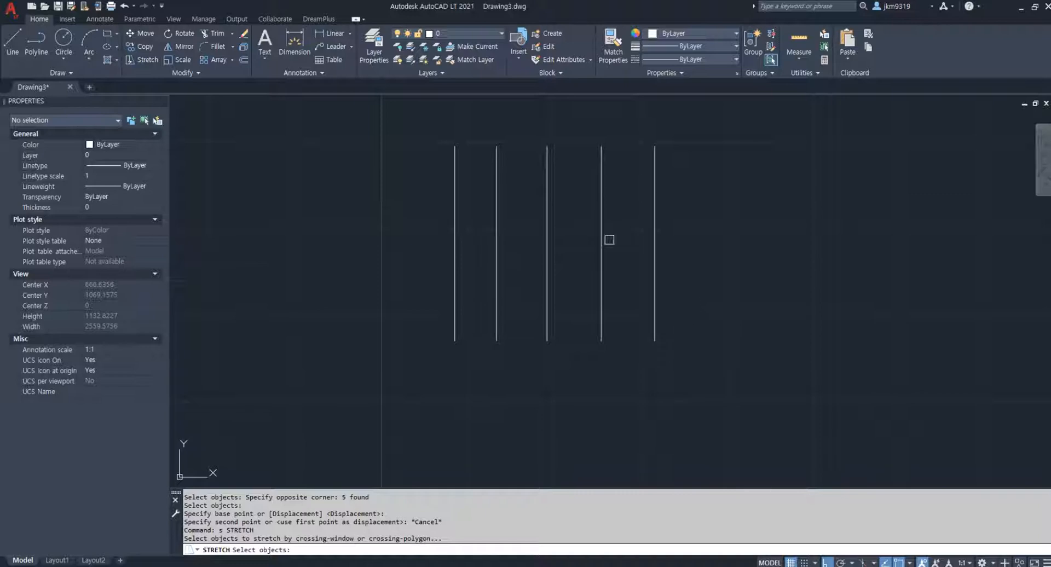
pyautogui.click(711, 309)
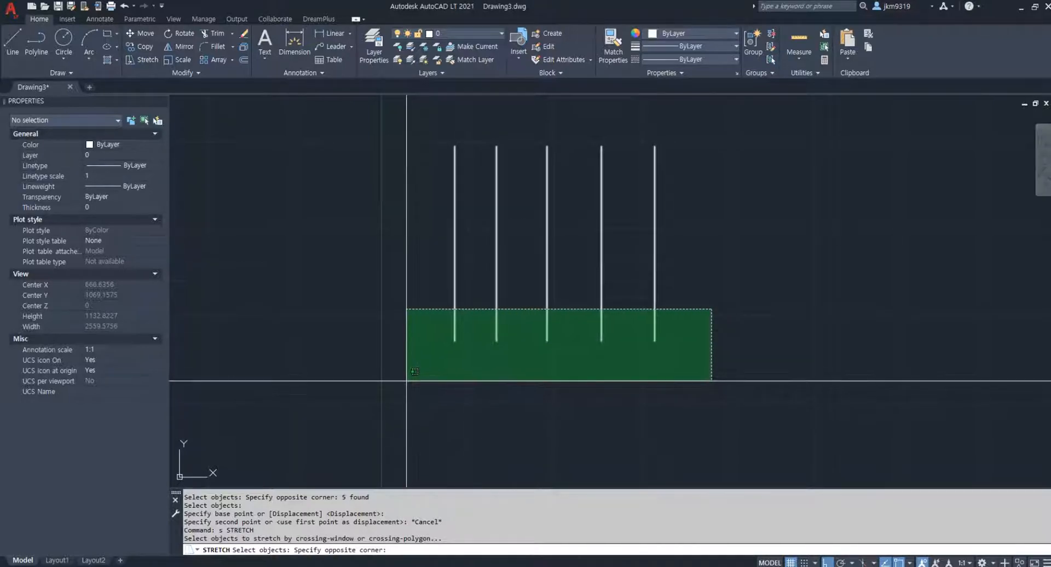
pyautogui.click(406, 380)
pyautogui.press('Return')
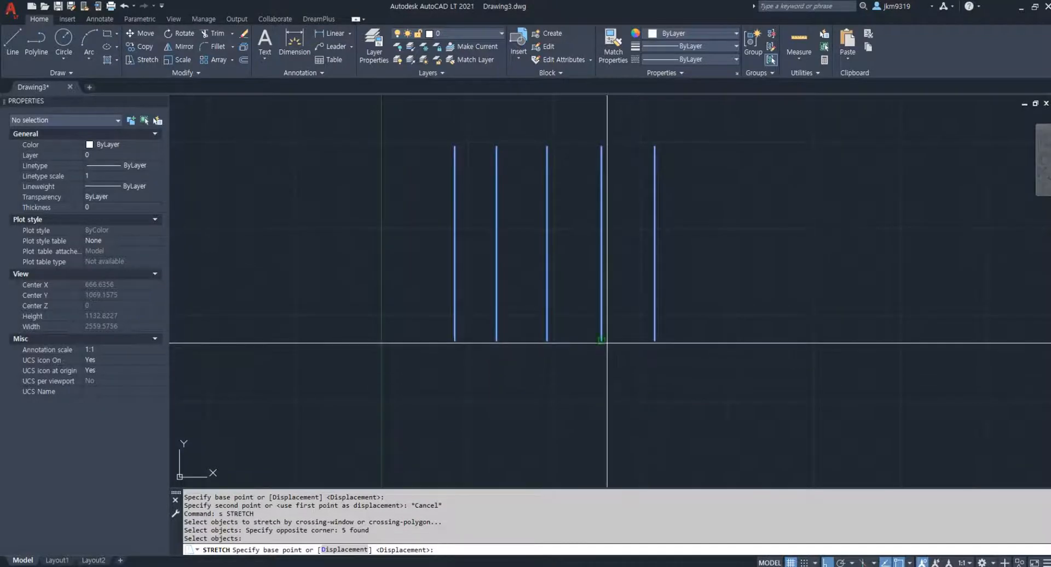
pyautogui.moveTo(607, 347); pyautogui.dragTo(595, 280, button='middle')
pyautogui.click(594, 280)
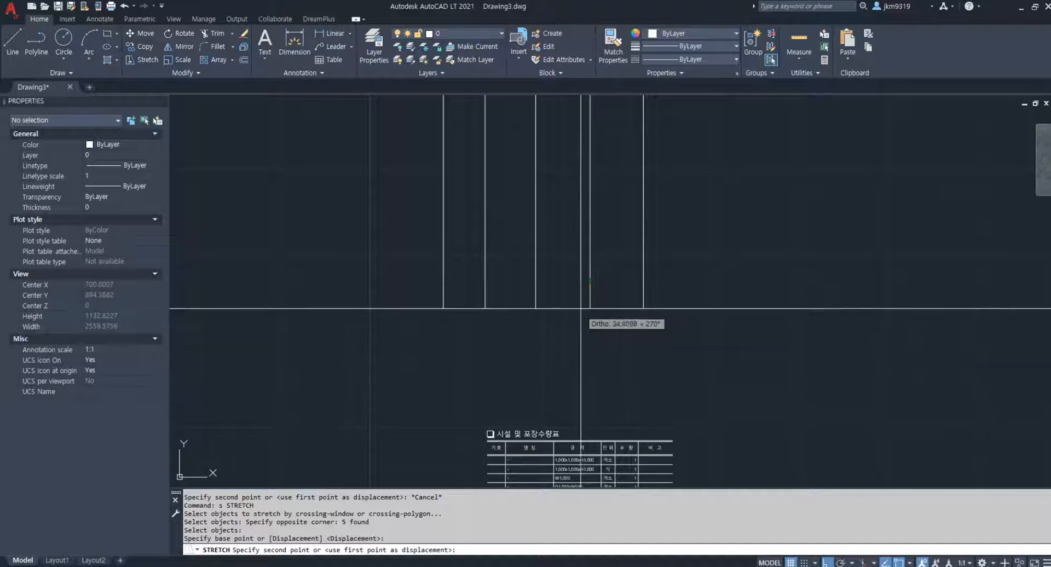
pyautogui.press('Escape')
# Draw a horizontal polyline above the five vertical lines, reaching past the outermost line on both sides
pyautogui.moveTo(648, 258); pyautogui.dragTo(615, 374, button='middle')
pyautogui.moveTo(640, 330); pyautogui.dragTo(630, 376, button='middle')
pyautogui.write('pl')
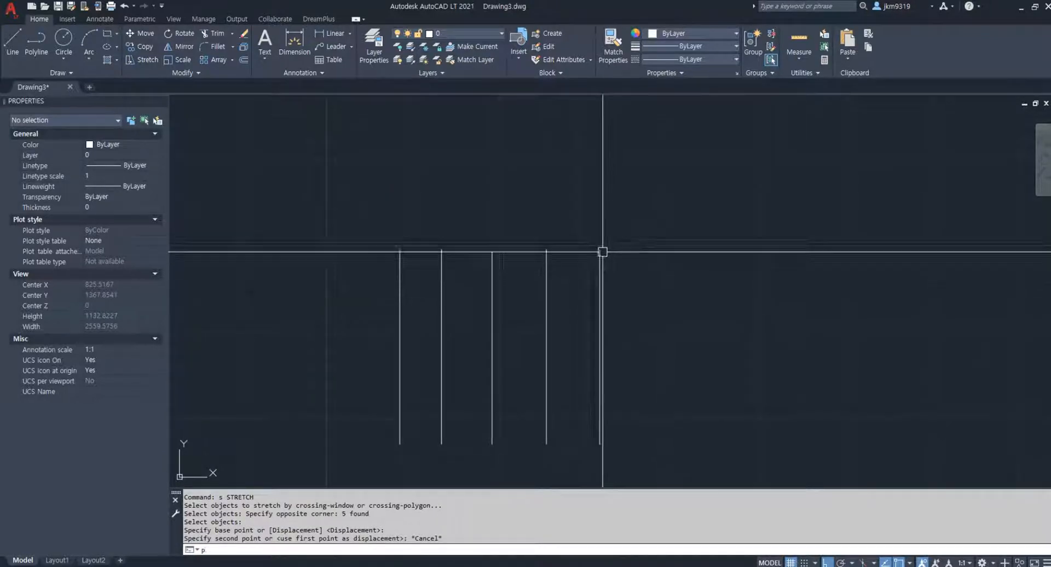
pyautogui.press('Return')
pyautogui.click(308, 159)
pyautogui.click(666, 158)
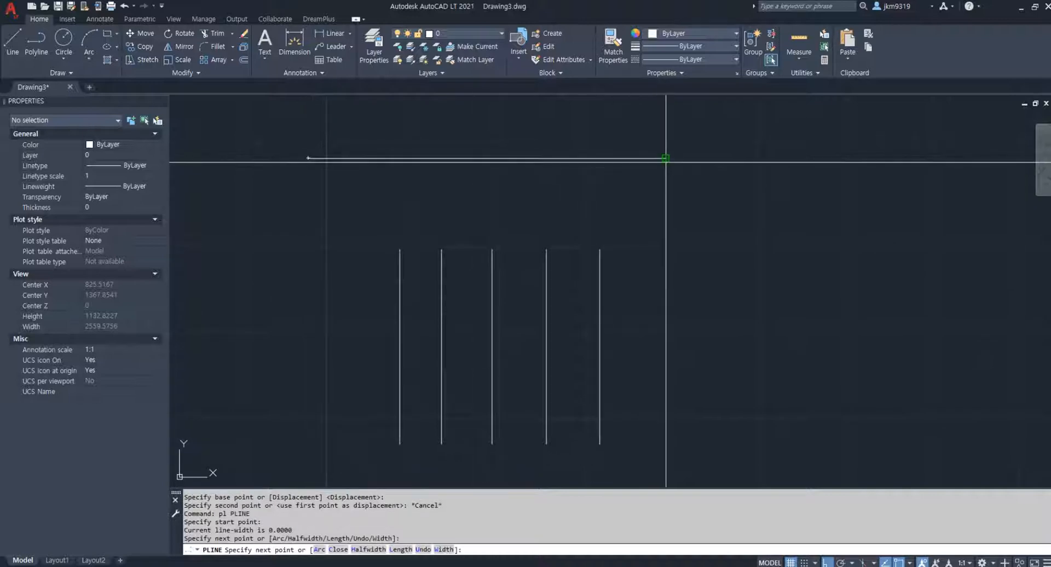
pyautogui.press('Escape')
# Try to stretch the five lines' upper ends from the middle line's endpoint perpendicular to the horizontal line, and undo the stretch
pyautogui.write('s')
pyautogui.press('Return')
pyautogui.click(638, 212)
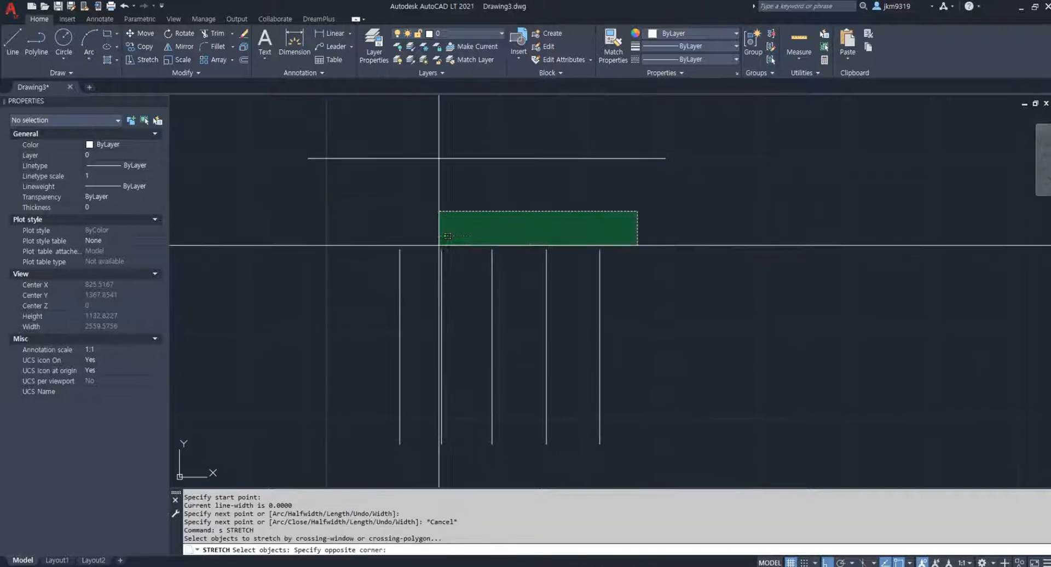
pyautogui.click(377, 269)
pyautogui.press('Return')
pyautogui.click(492, 249)
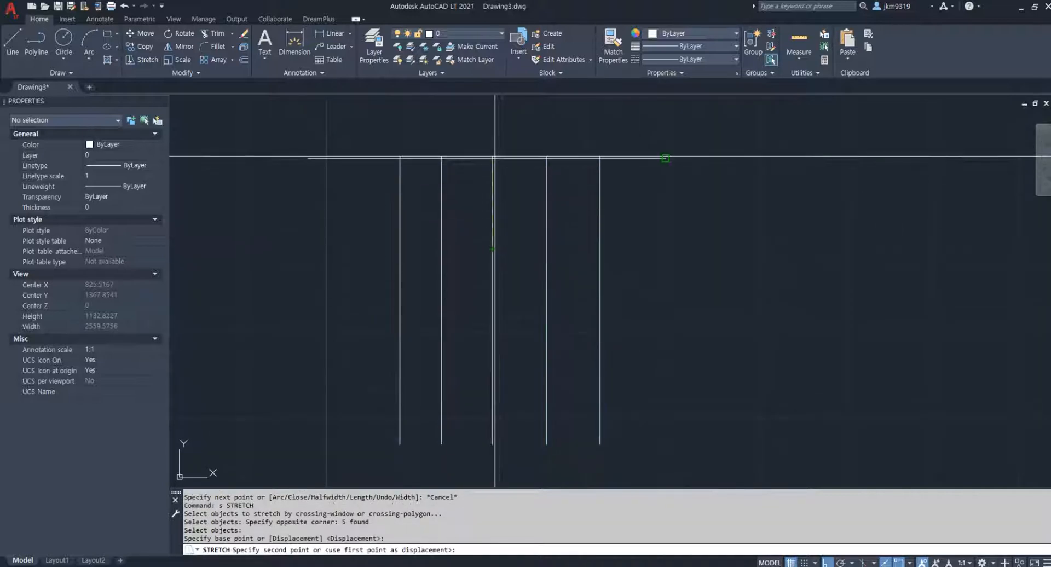
pyautogui.keyDown('shift'); pyautogui.rightClick(492, 163); pyautogui.keyUp('shift')
pyautogui.press('p')
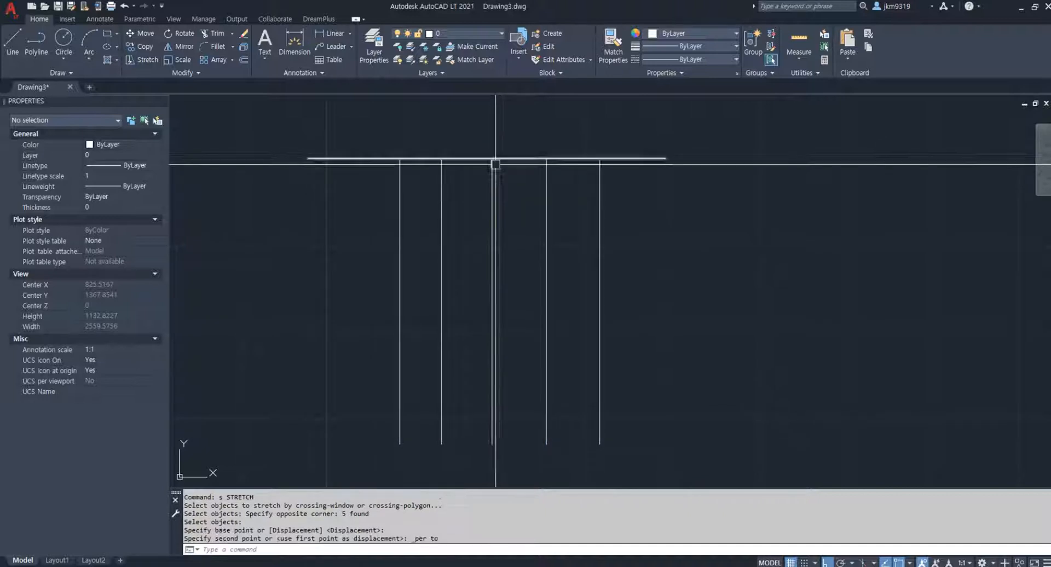
pyautogui.press('Escape')
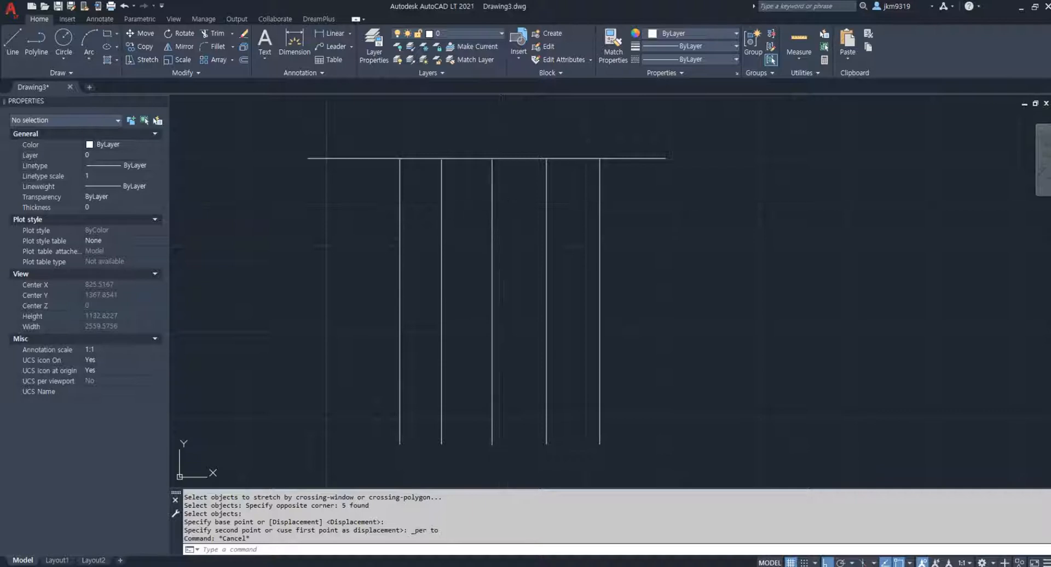
pyautogui.hotkey('ctrl', 'z')
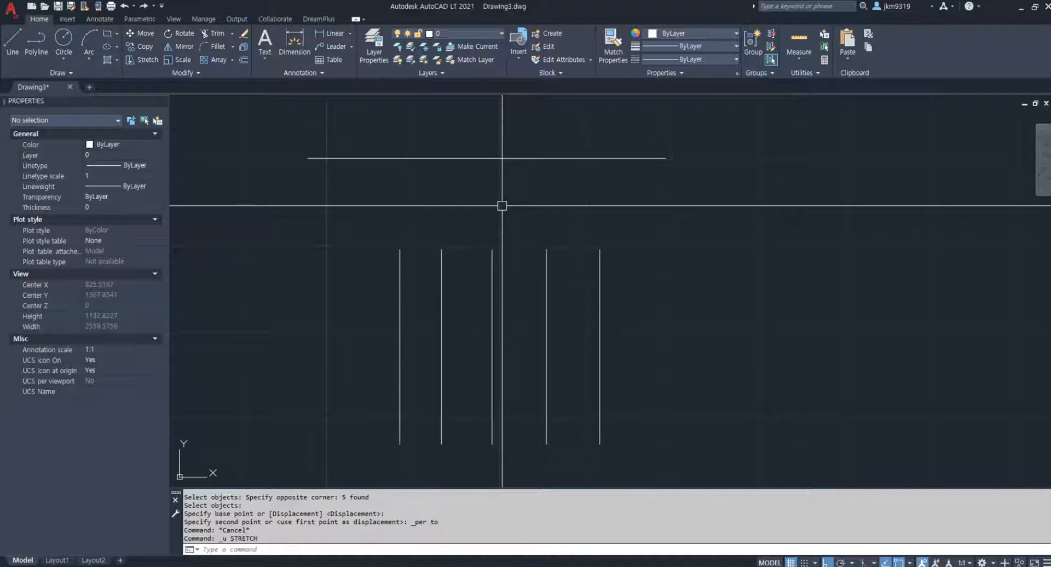
# Extend the upper ends of all five vertical lines to the horizontal line, using that line as the boundary edge
pyautogui.write('ex')
pyautogui.rightClick(464, 211)
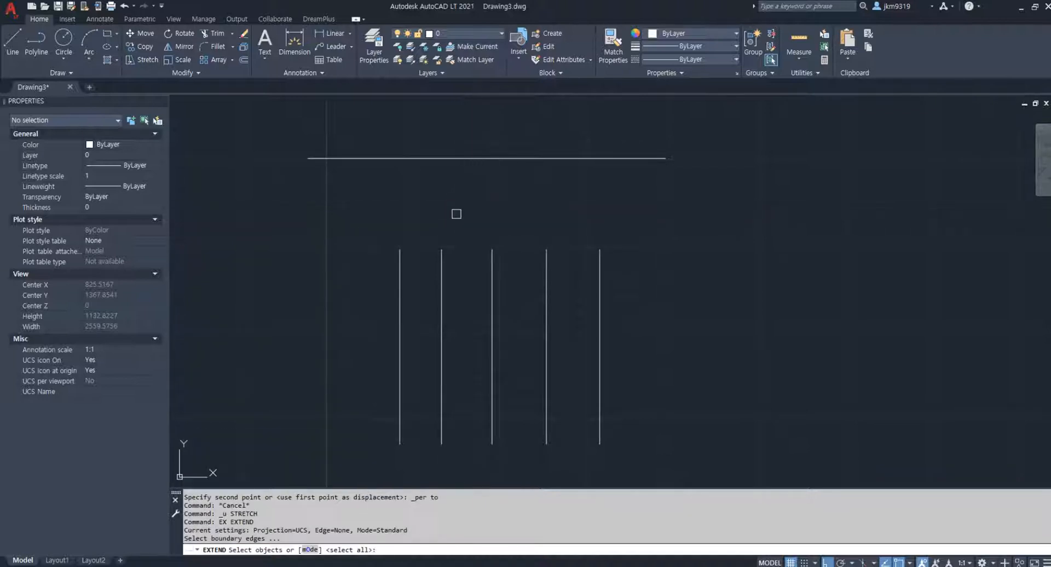
pyautogui.click(453, 158)
pyautogui.rightClick(547, 203)
pyautogui.click(651, 215)
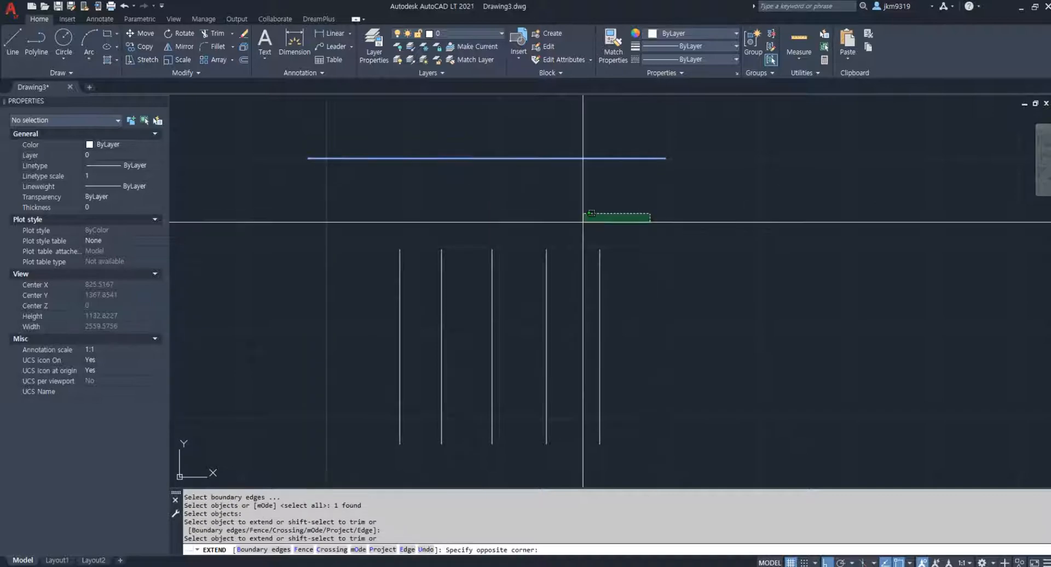
pyautogui.click(364, 277)
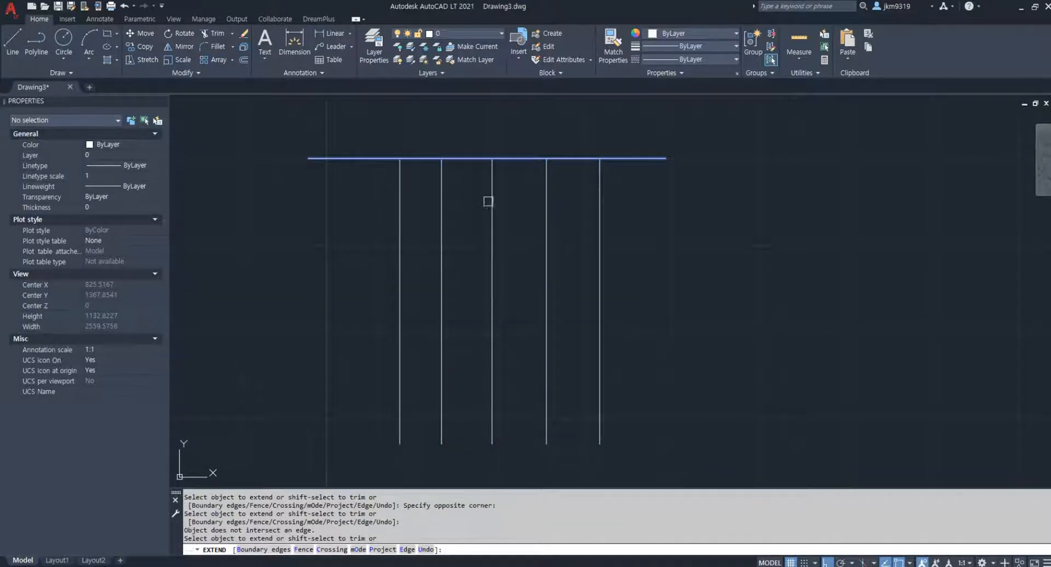
pyautogui.press('Escape')
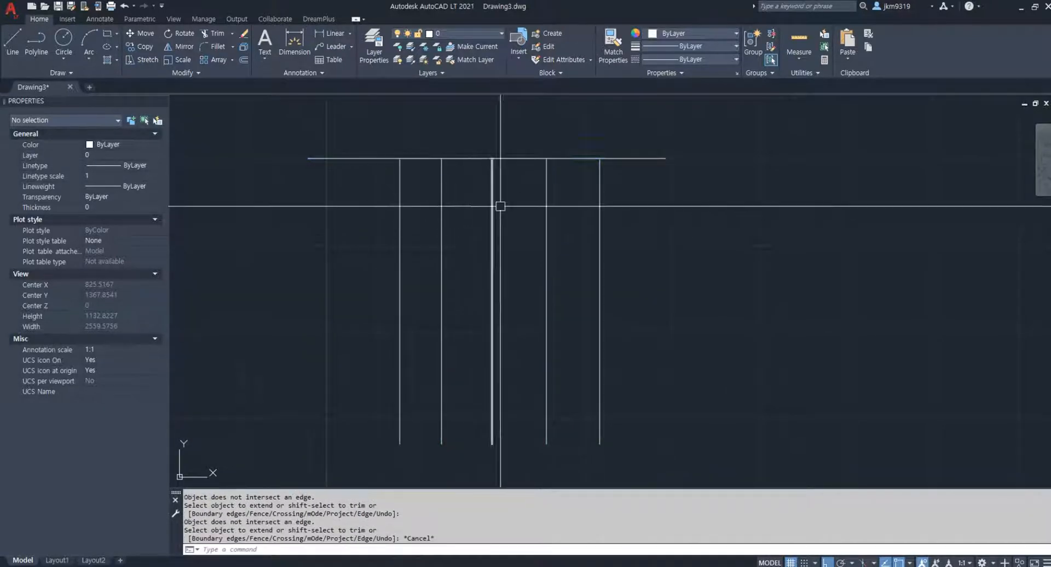
# Erase the horizontal polyline together with the five vertical lines attached to it
pyautogui.click(697, 134)
pyautogui.click(276, 200)
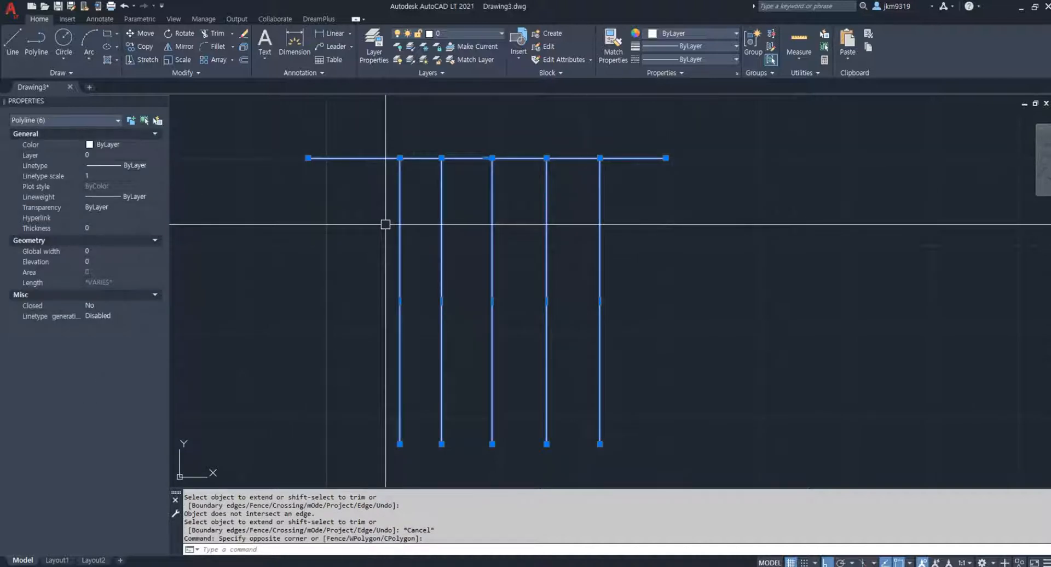
pyautogui.write('e')
pyautogui.press('Return')
pyautogui.press('Escape')
# Try to move the three bottom border lines of the 시설 및 포장수량표 table straight down by three row heights
pyautogui.scroll(-2, 446, 300)
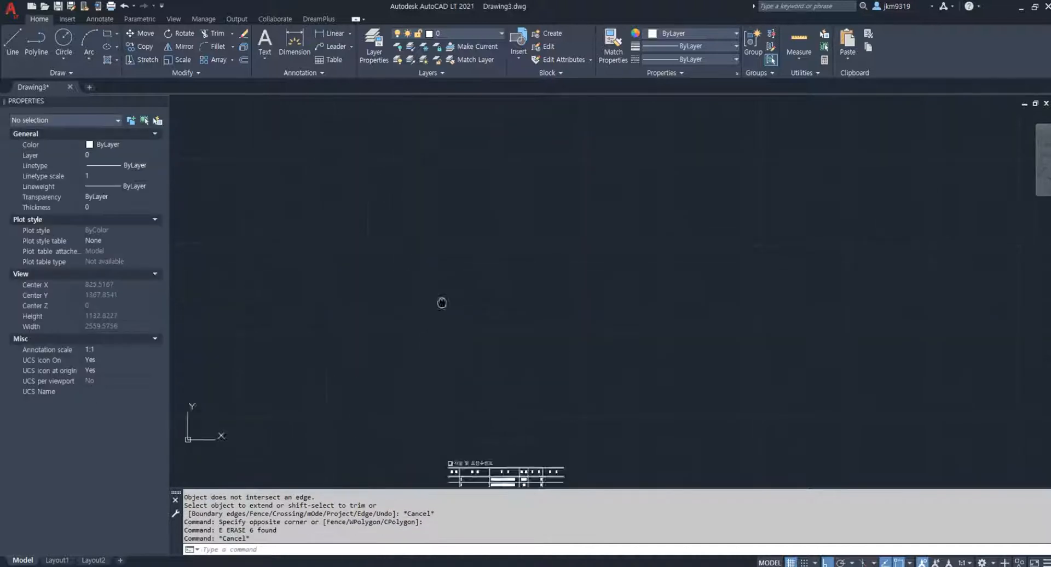
pyautogui.scroll(5, 501, 340)
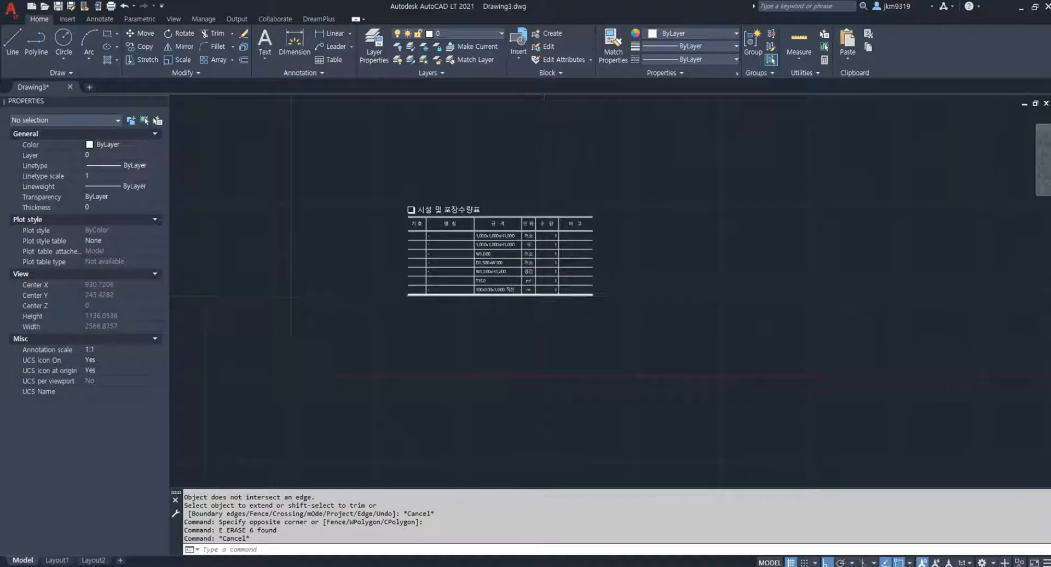
pyautogui.scroll(2, 482, 318)
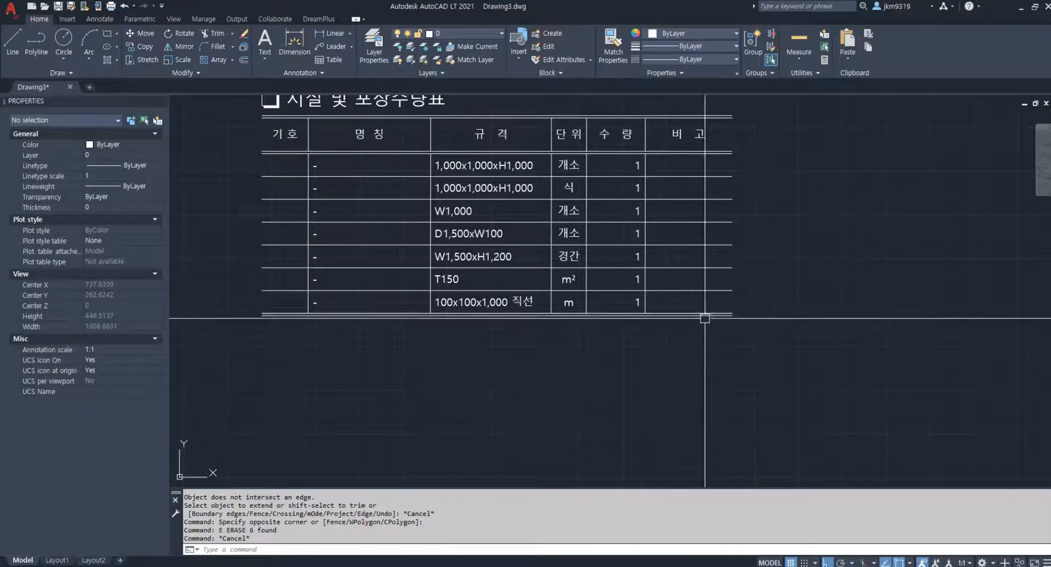
pyautogui.moveTo(748, 306); pyautogui.dragTo(764, 292, button='middle')
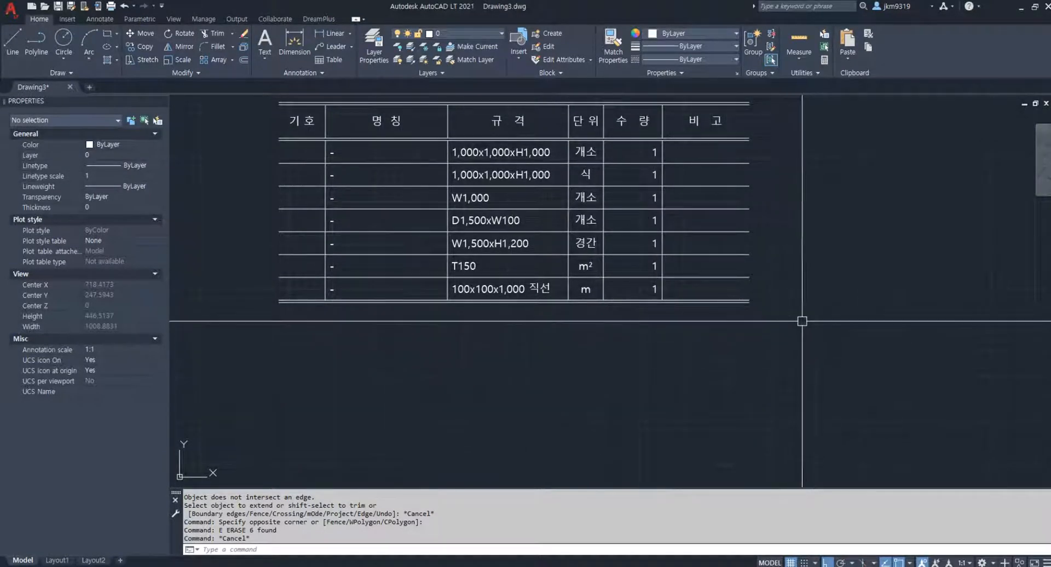
pyautogui.click(799, 292)
pyautogui.click(722, 327)
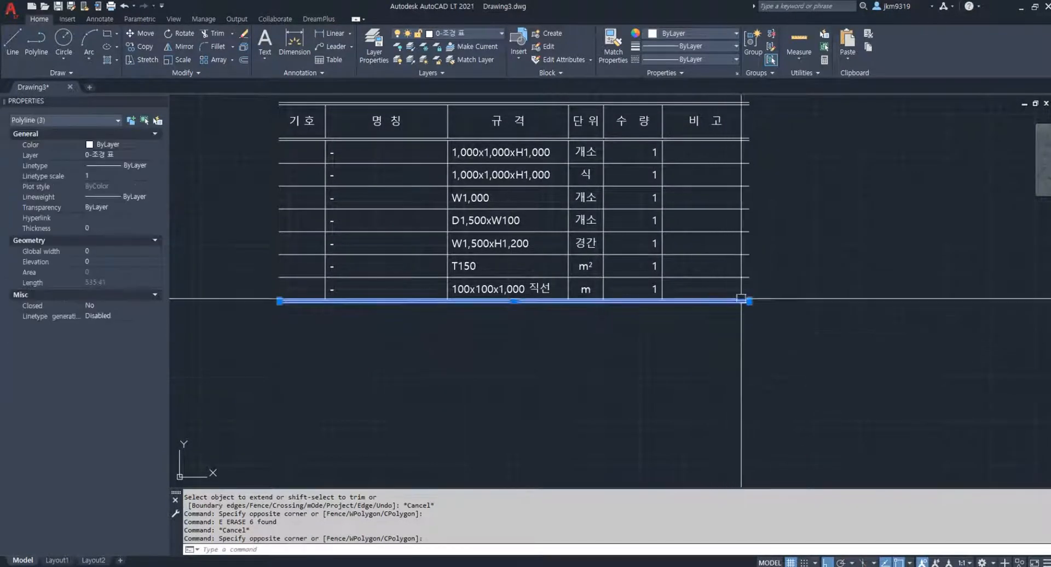
pyautogui.write('m')
pyautogui.press('Return')
pyautogui.click(749, 209)
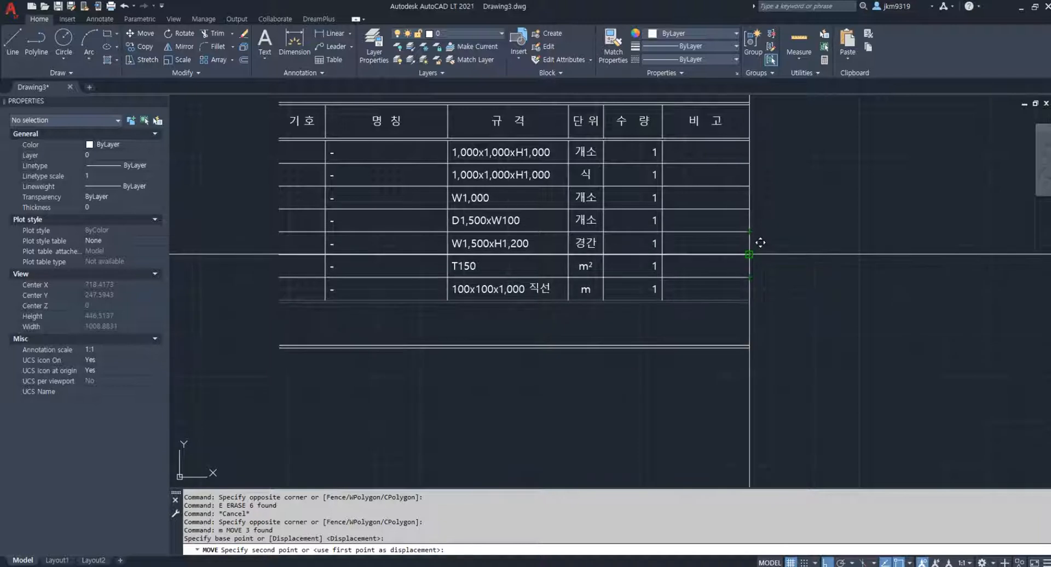
pyautogui.click(755, 265)
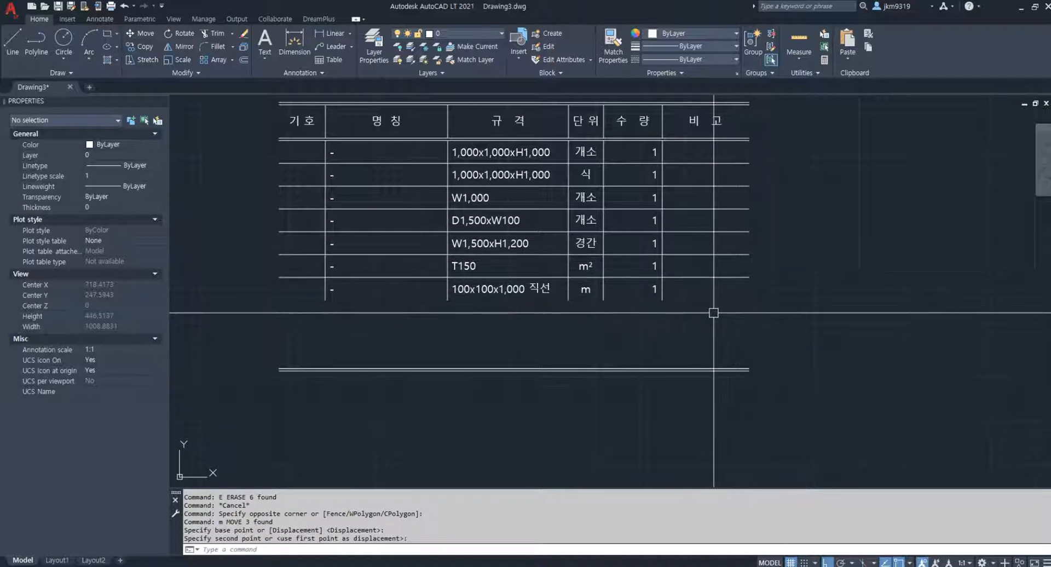
# Try to extend the table's five column lines down to the moved bottom border, and undo both the extension and the move
pyautogui.press('Return')
pyautogui.click(682, 365)
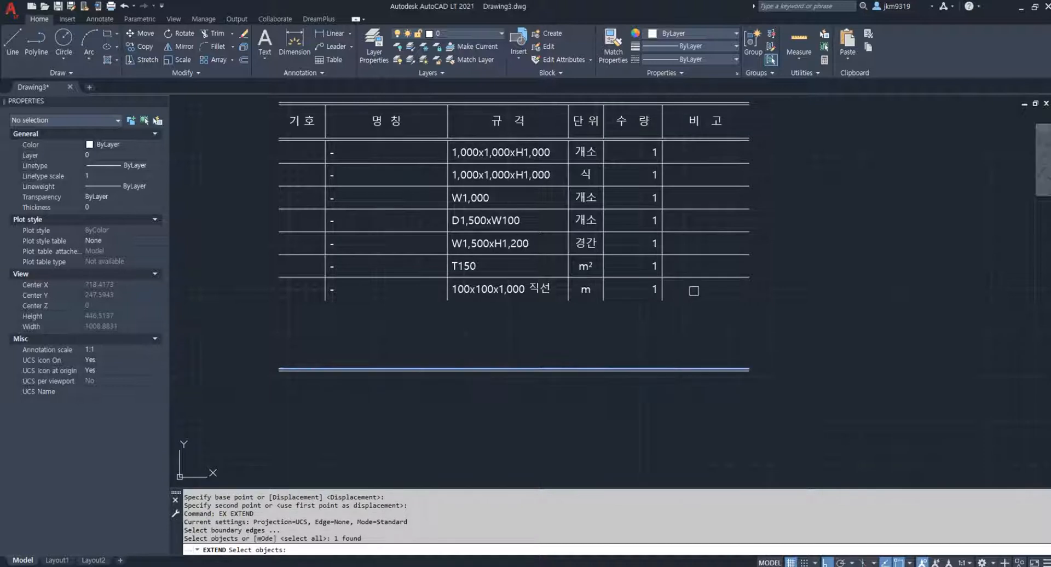
pyautogui.click(694, 291)
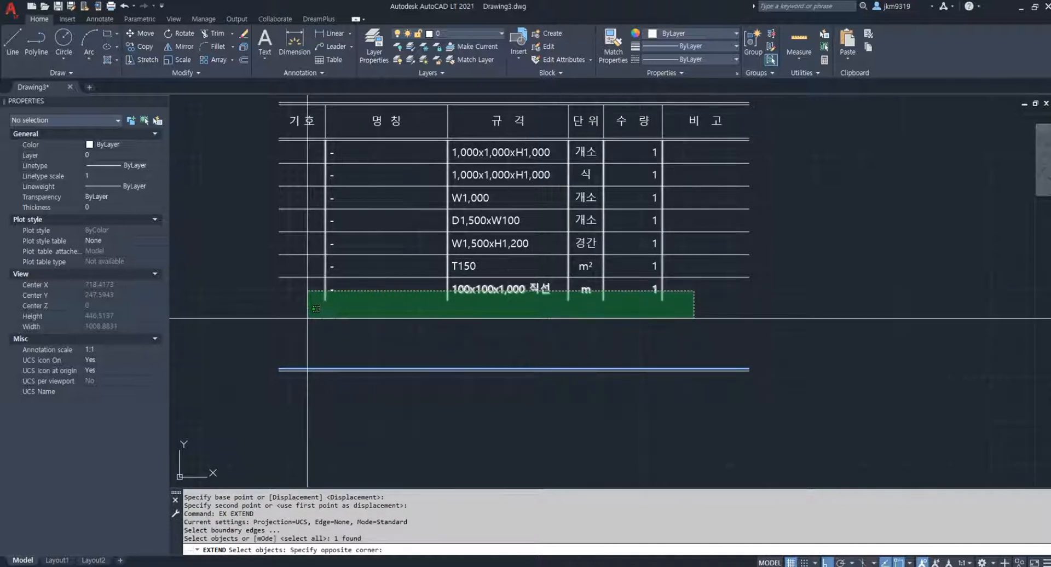
pyautogui.click(678, 324)
pyautogui.press('Return')
pyautogui.click(681, 295)
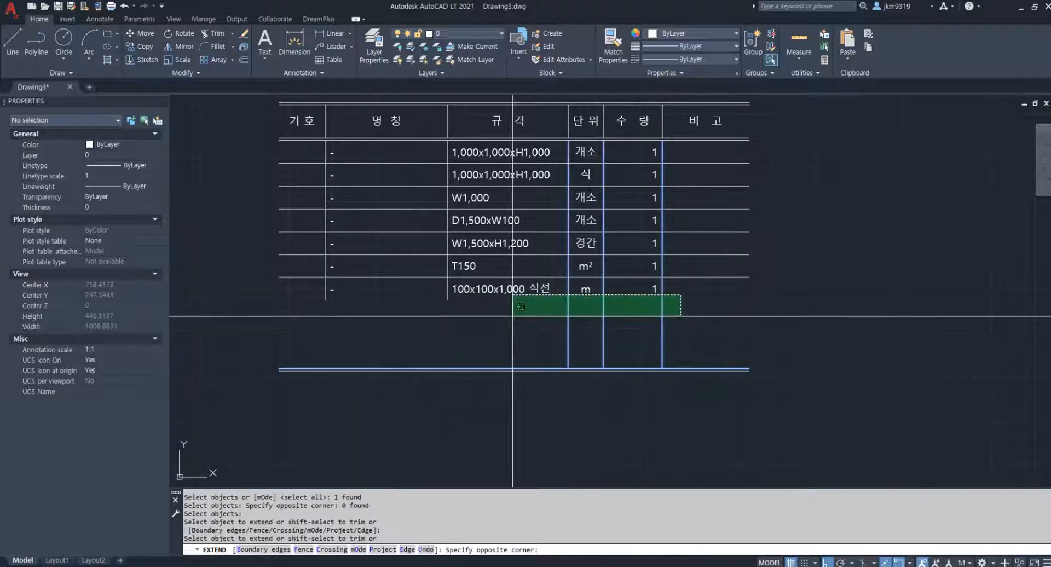
pyautogui.click(320, 308)
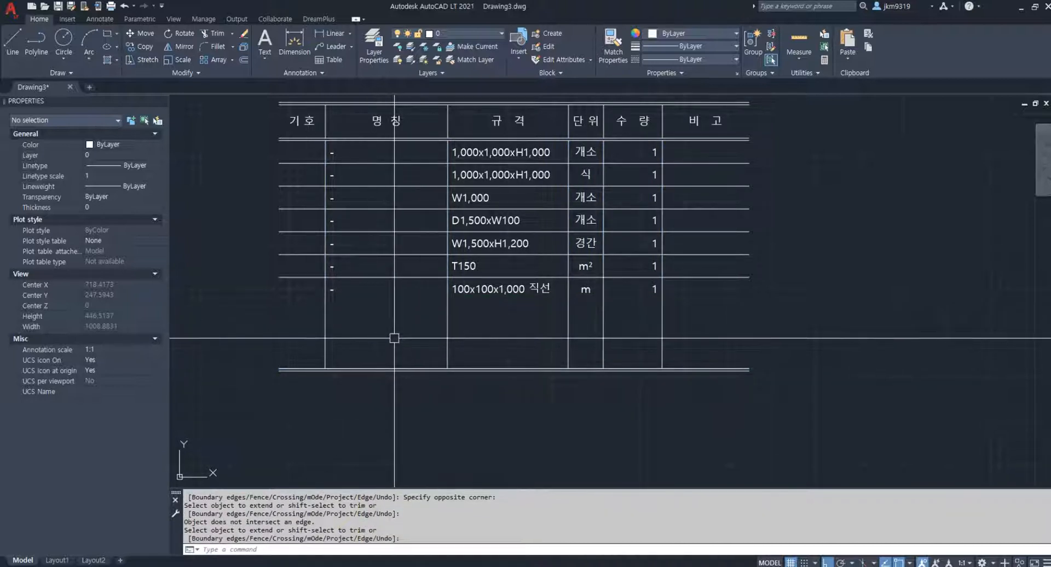
pyautogui.hotkey('ctrl', 'z')
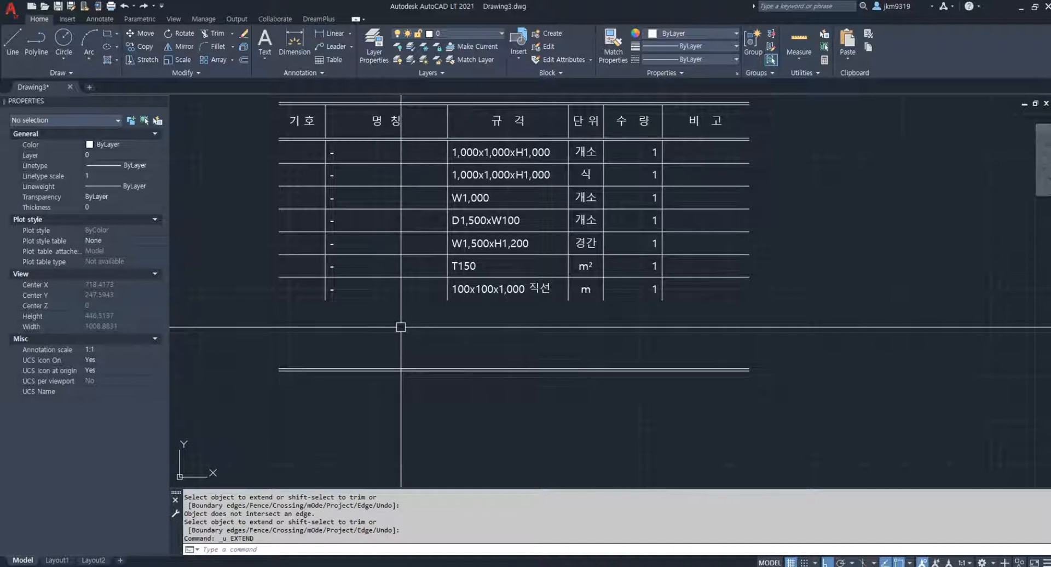
pyautogui.hotkey('ctrl', 'z')
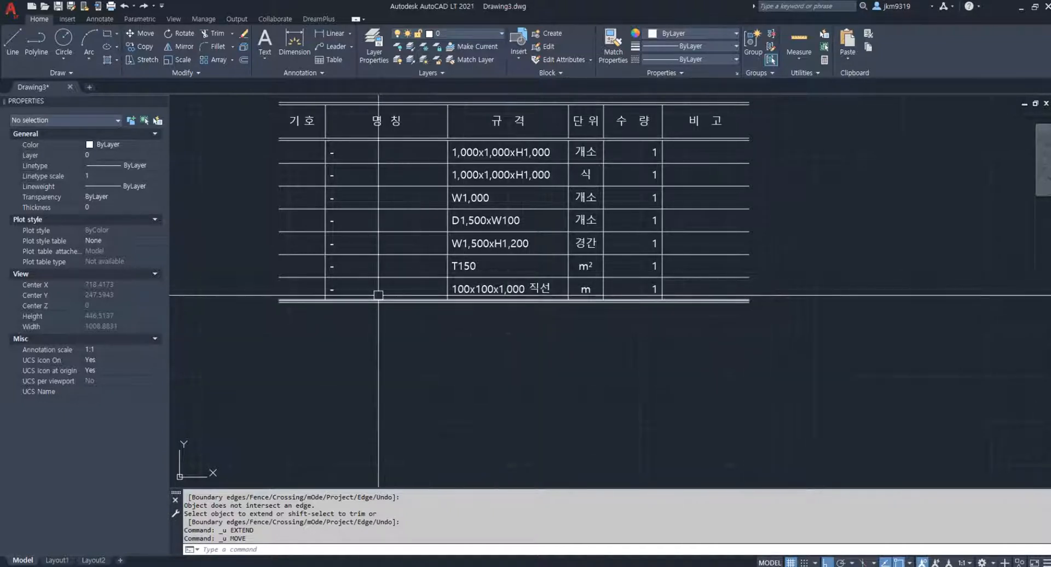
pyautogui.click(322, 285)
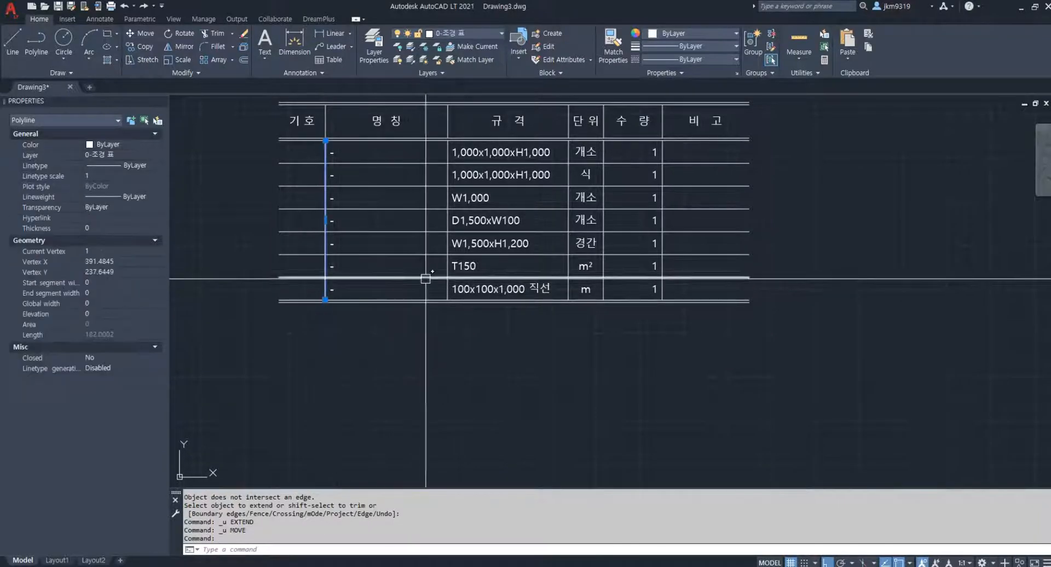
pyautogui.click(443, 289)
pyautogui.click(568, 292)
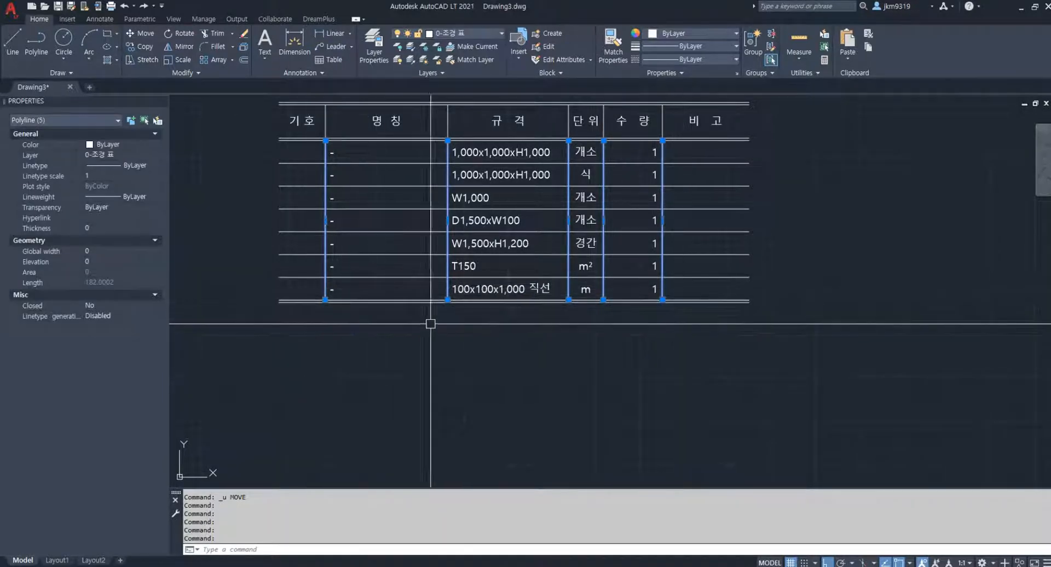
pyautogui.press('Escape')
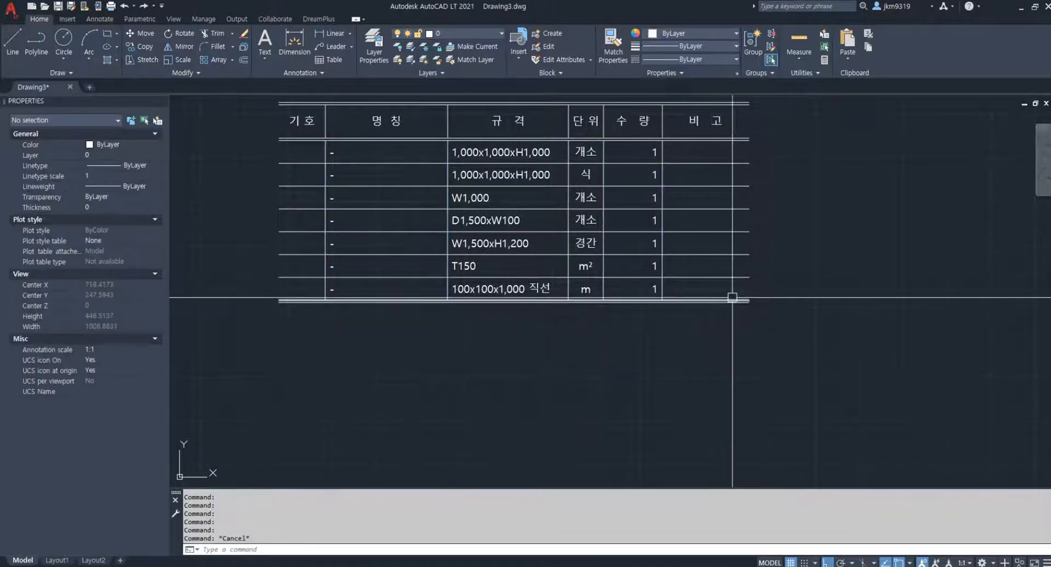
# Try to stretch the table's bottom border and the lower ends of its column lines downward with a crossing window
pyautogui.write('s')
pyautogui.press('Return')
pyautogui.click(775, 296)
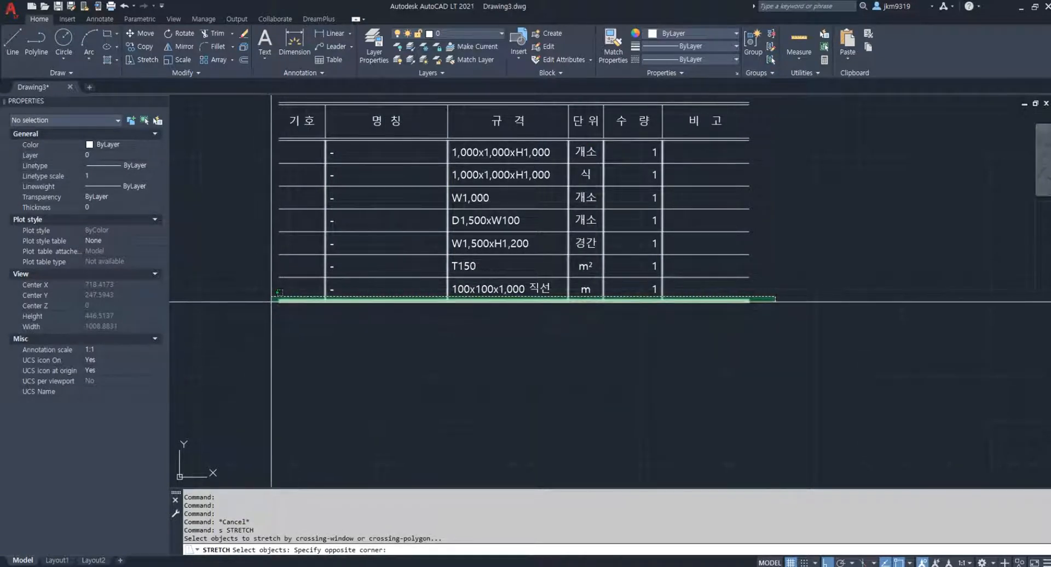
pyautogui.click(271, 328)
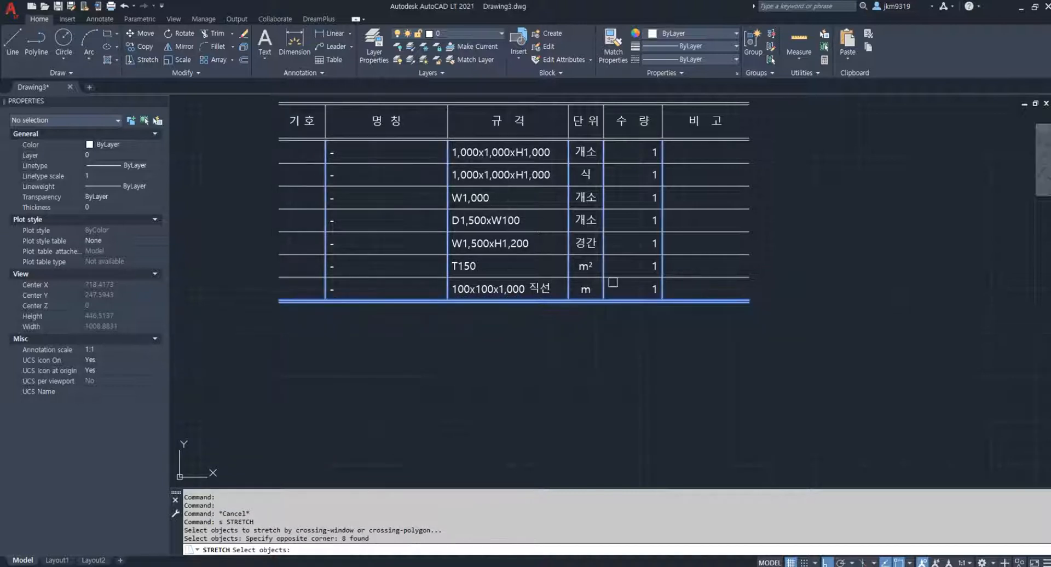
pyautogui.press('Return')
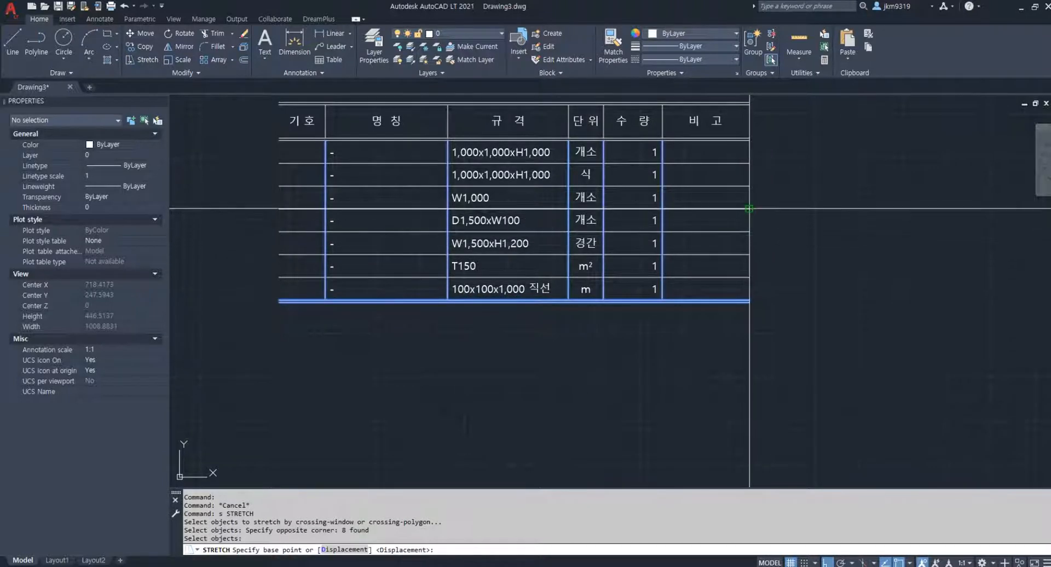
pyautogui.click(748, 209)
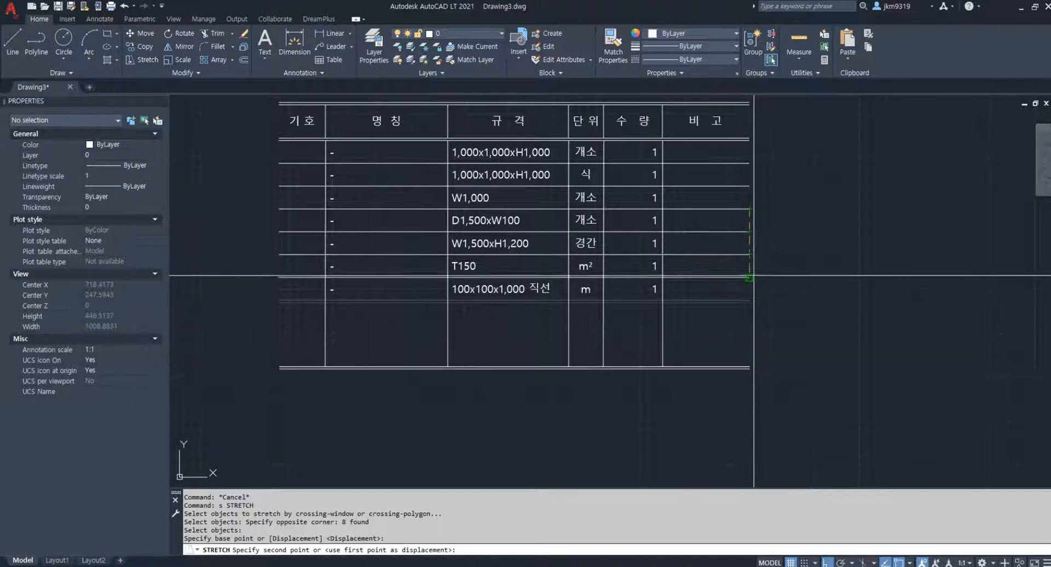
pyautogui.press('Escape')
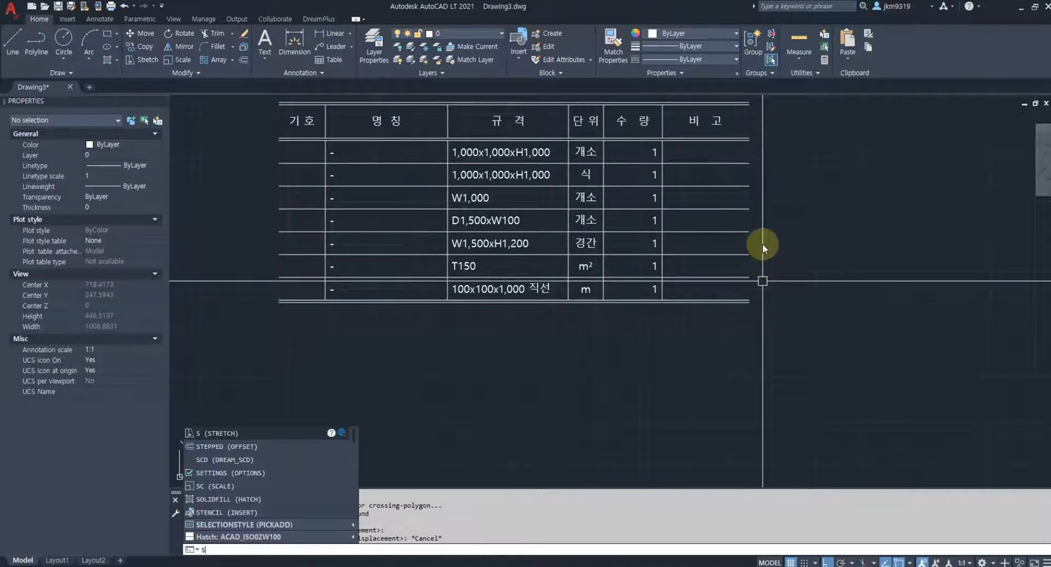
# Try to stretch the table's rows from D1,500xW100 to the bottom border down by three row heights, and undo the stretch
pyautogui.press('Return')
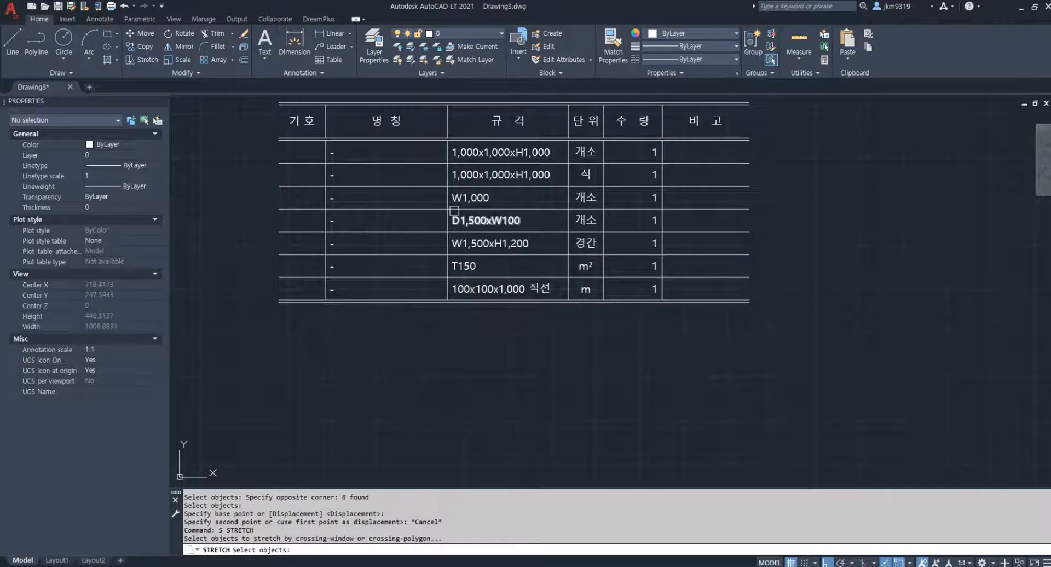
pyautogui.click(766, 213)
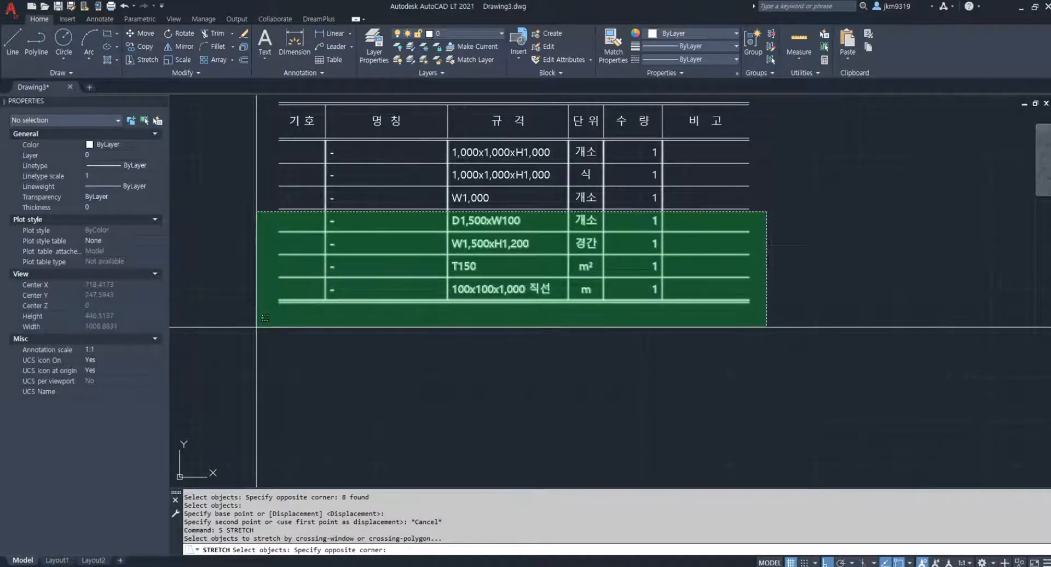
pyautogui.click(265, 317)
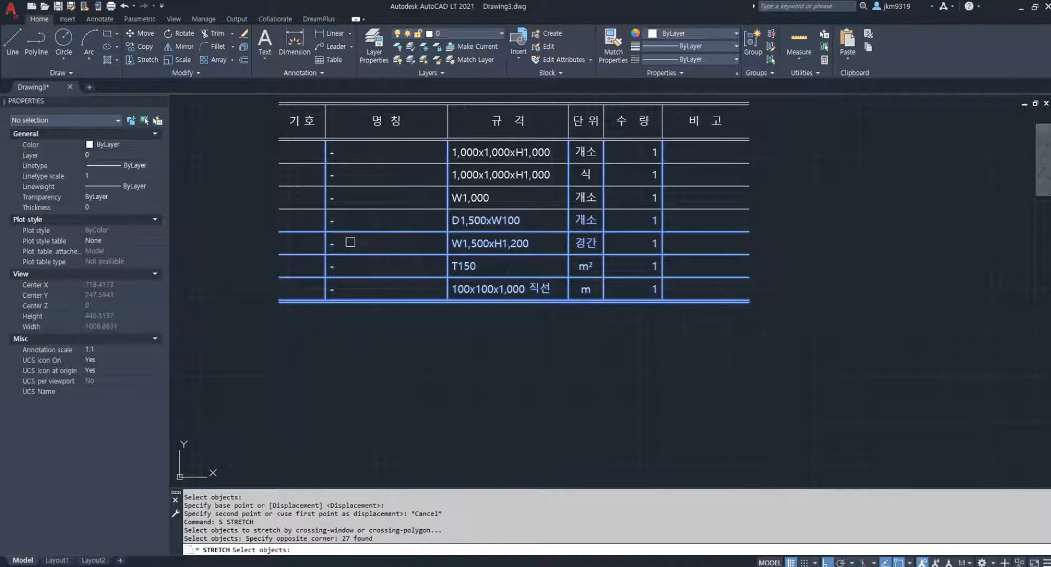
pyautogui.press('Return')
pyautogui.click(749, 208)
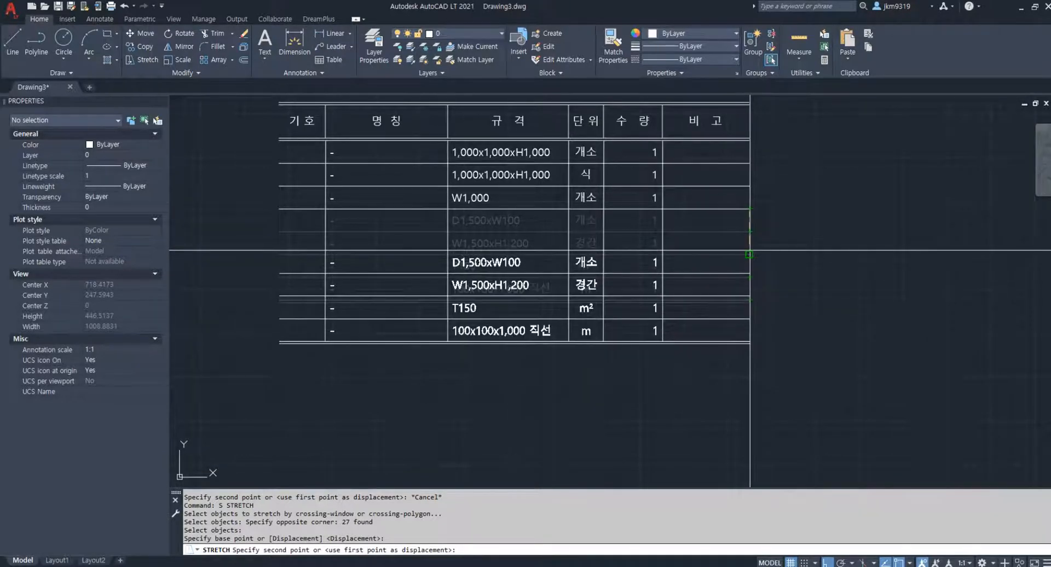
pyautogui.click(747, 281)
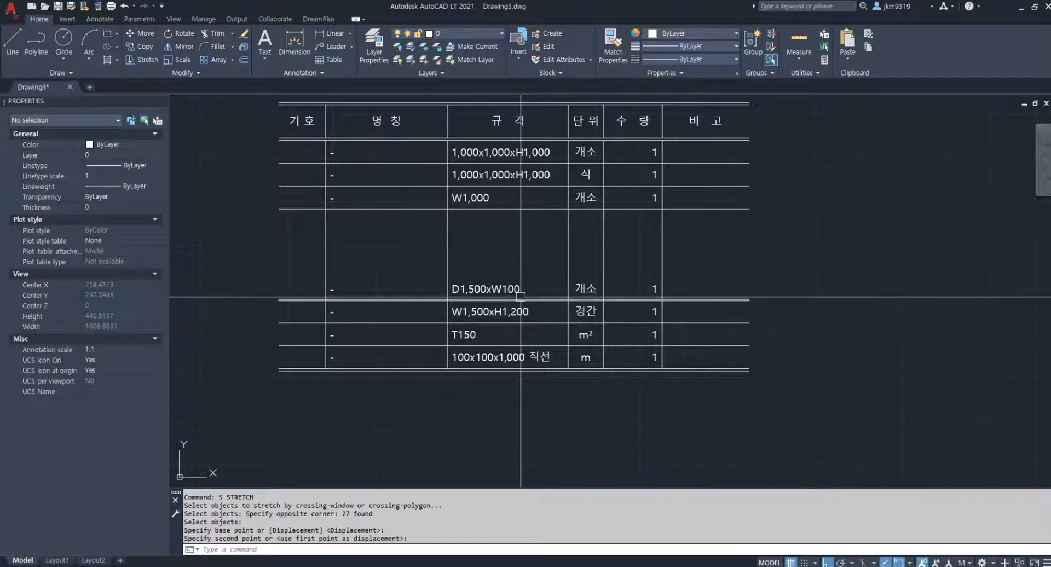
pyautogui.hotkey('ctrl', 'z')
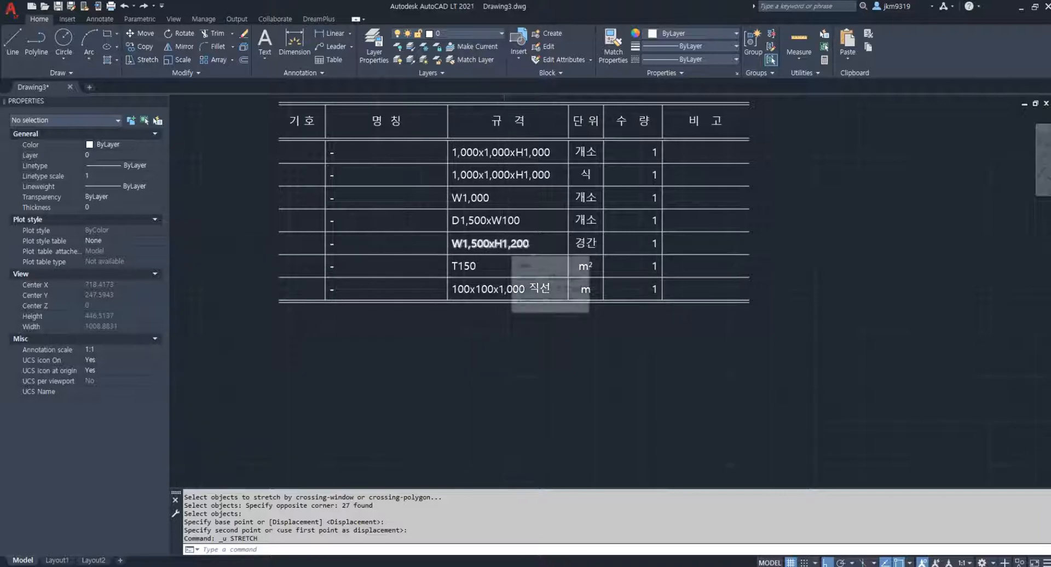
# Draw a polyline about 987 units long in the empty area above the table: a rising straight segment followed by a downward arc
pyautogui.scroll(-4, 504, 258)
pyautogui.moveTo(505, 251); pyautogui.dragTo(504, 306, button='middle')
pyautogui.moveTo(612, 201); pyautogui.dragTo(524, 368, button='middle')
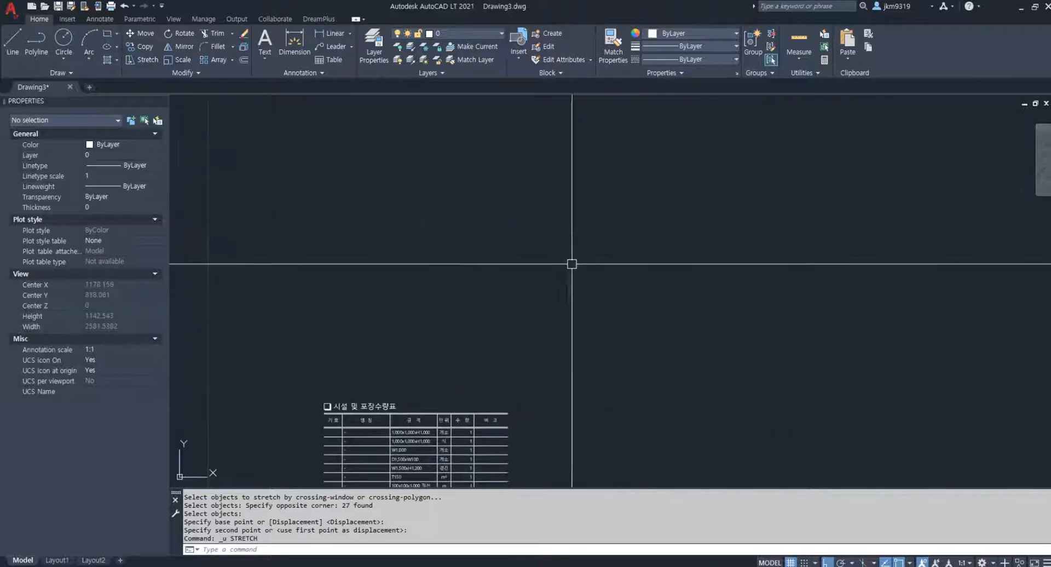
pyautogui.moveTo(571, 264); pyautogui.dragTo(536, 367, button='middle')
pyautogui.moveTo(643, 296); pyautogui.dragTo(539, 311, button='middle')
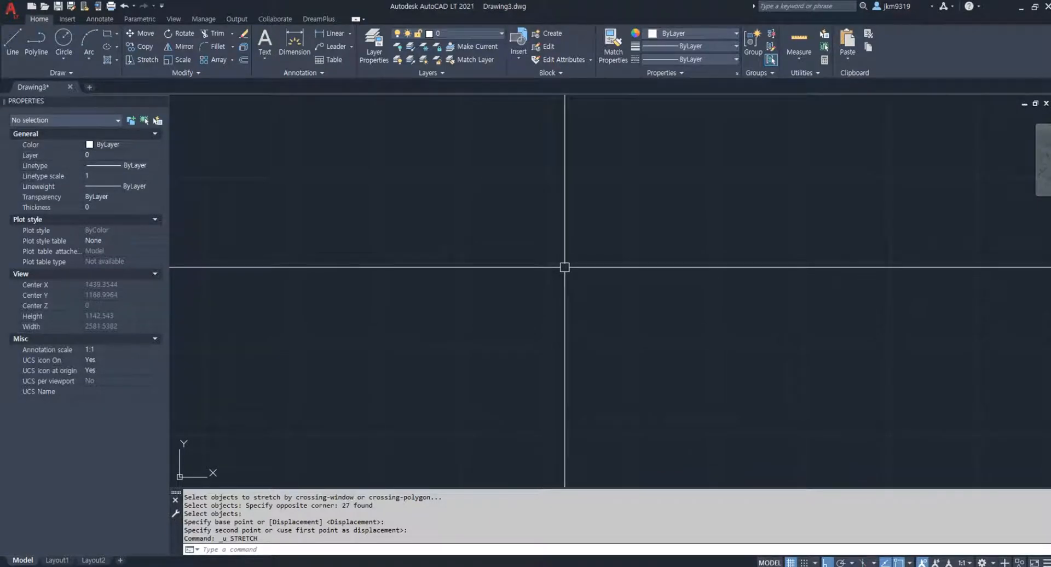
pyautogui.write('pl')
pyautogui.press('Return')
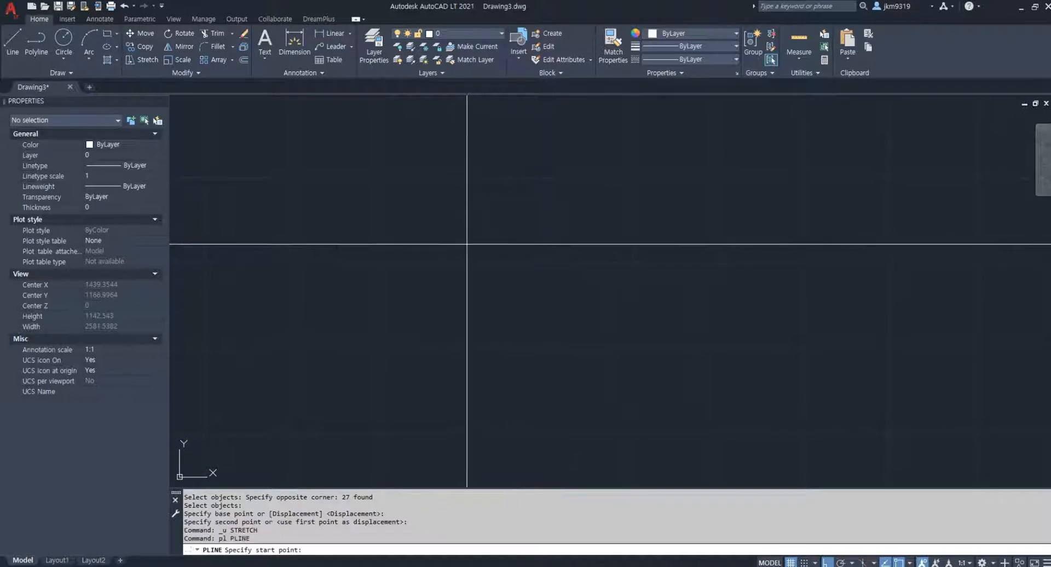
pyautogui.click(361, 265)
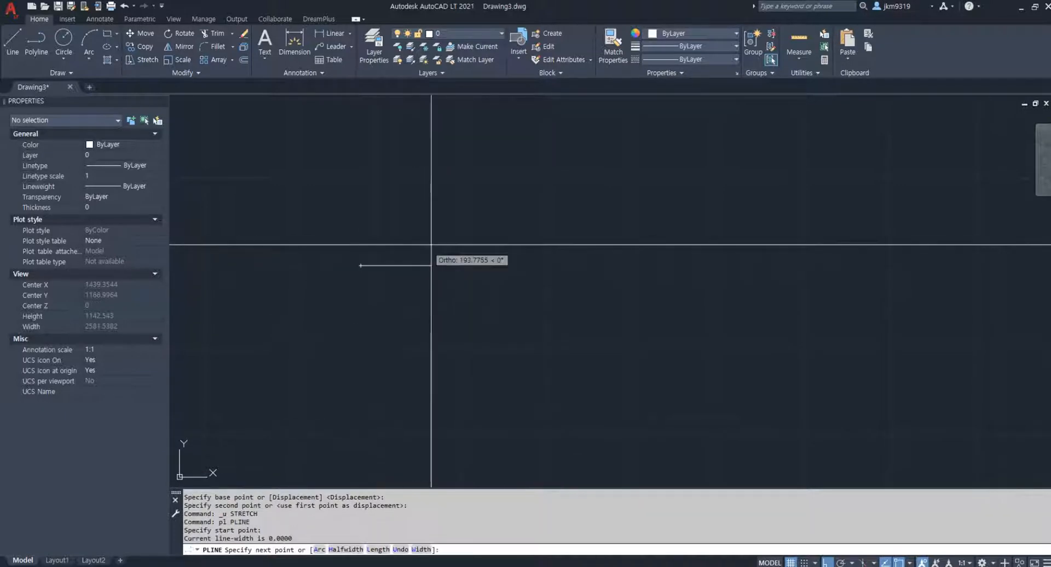
pyautogui.click(500, 205)
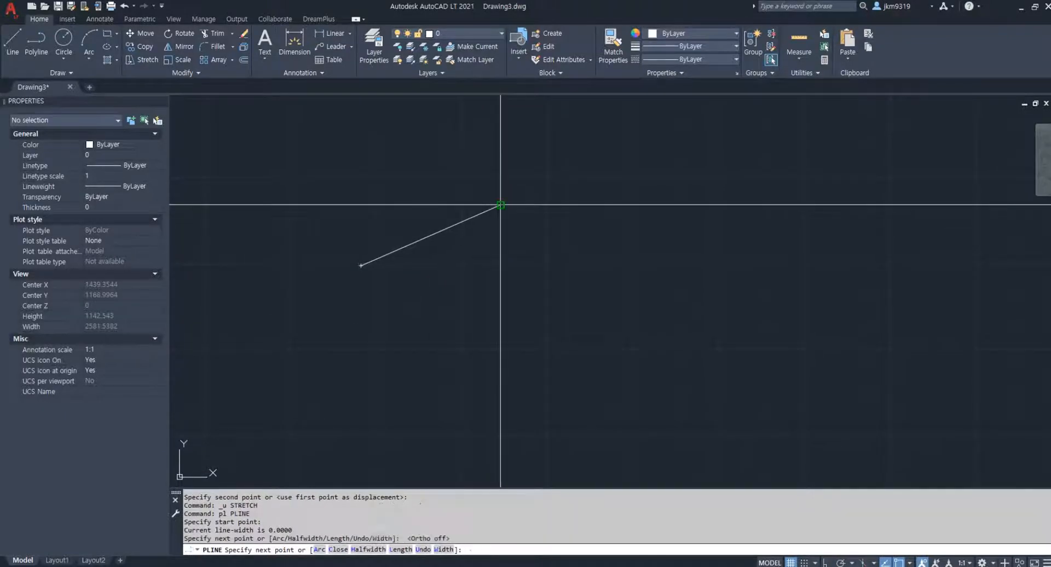
pyautogui.write('a')
pyautogui.press('Return')
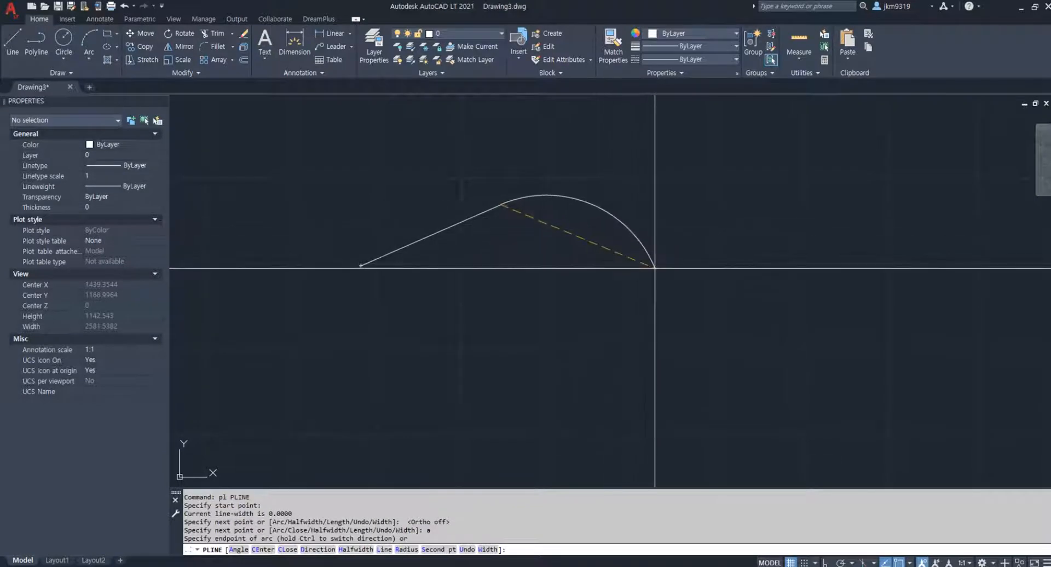
pyautogui.click(655, 268)
pyautogui.press('Escape')
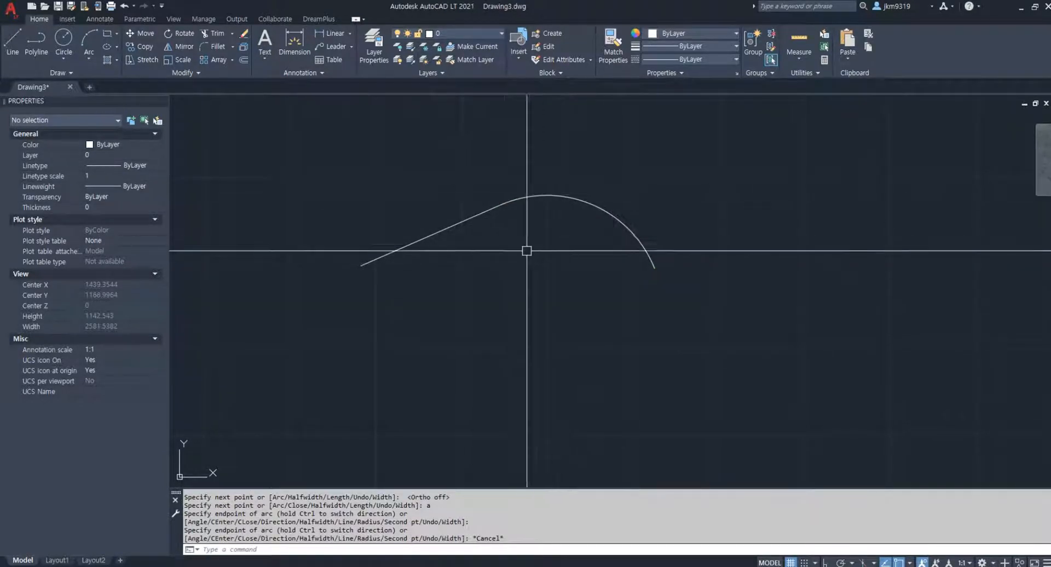
# Check the new polyline's total length in its properties and examine its straight end
pyautogui.click(499, 208)
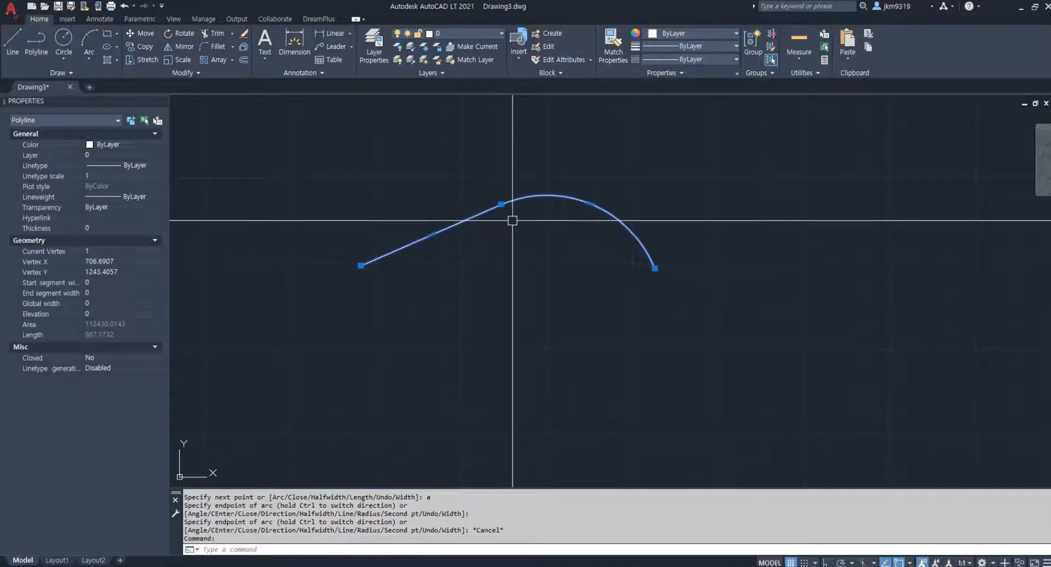
pyautogui.scroll(2, 504, 219)
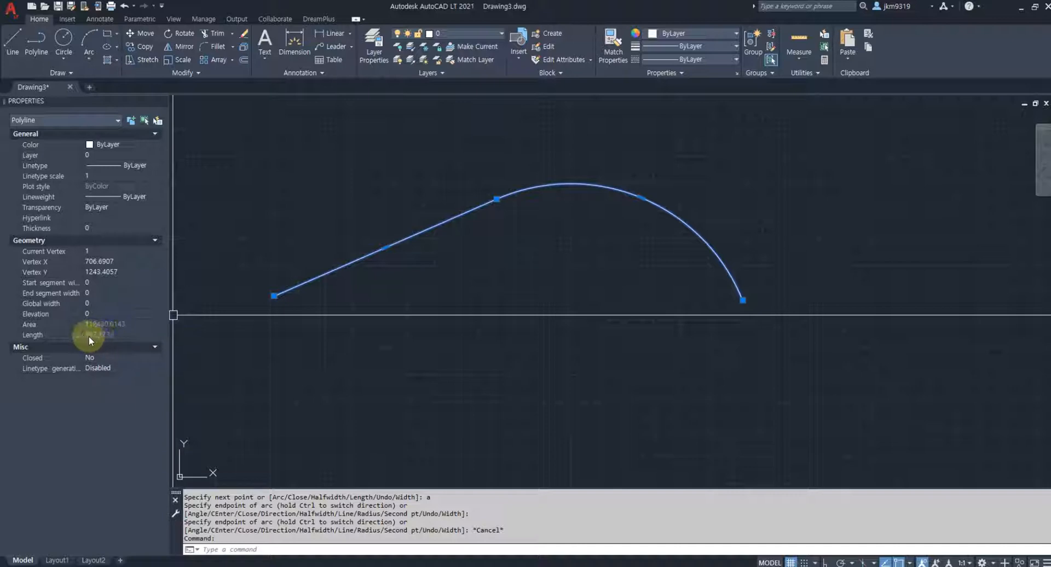
pyautogui.moveTo(225, 308); pyautogui.dragTo(305, 307, button='middle')
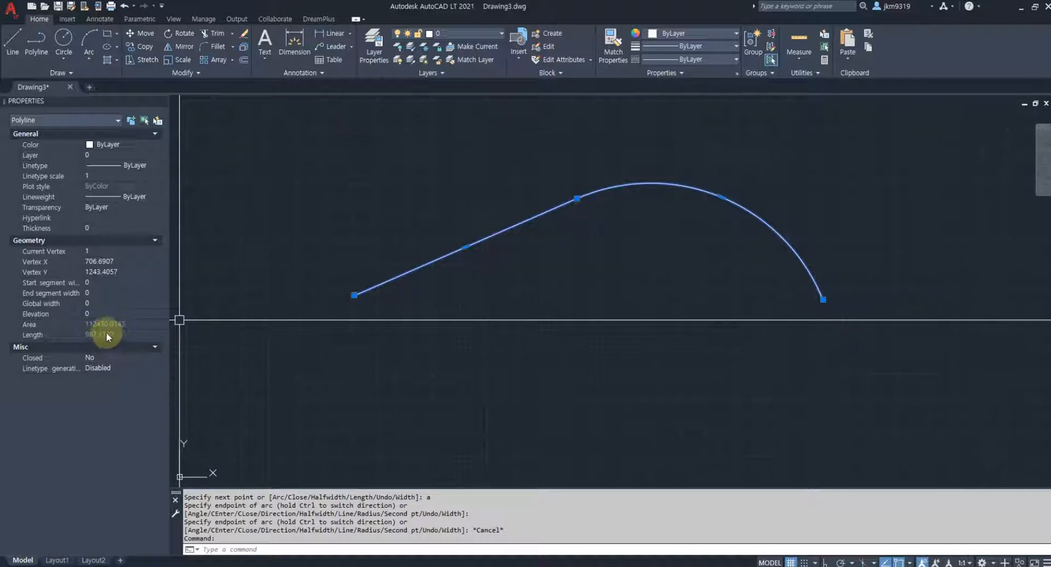
pyautogui.click(353, 296)
pyautogui.press('Escape')
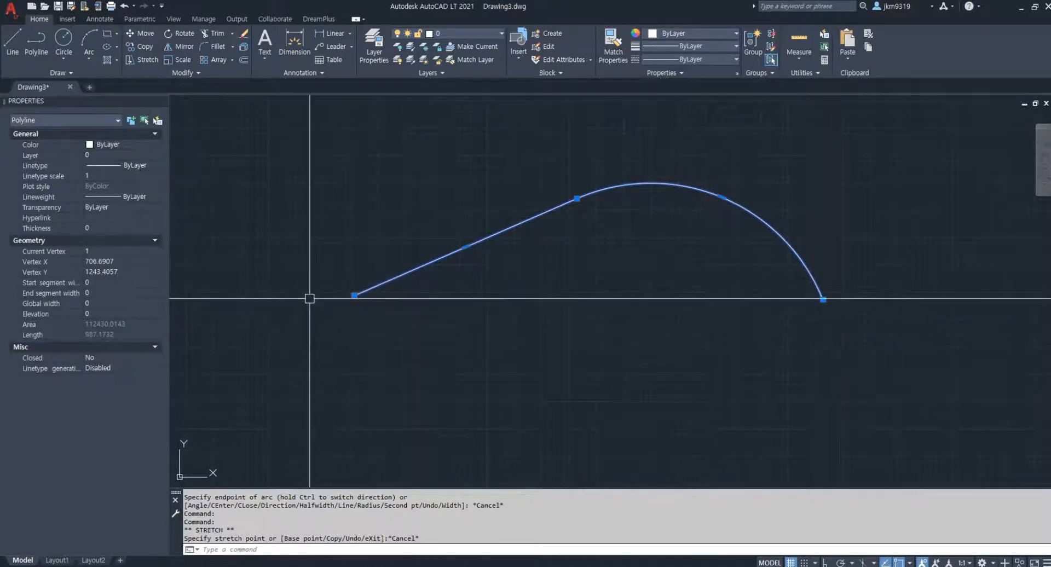
pyautogui.scroll(3, 344, 298)
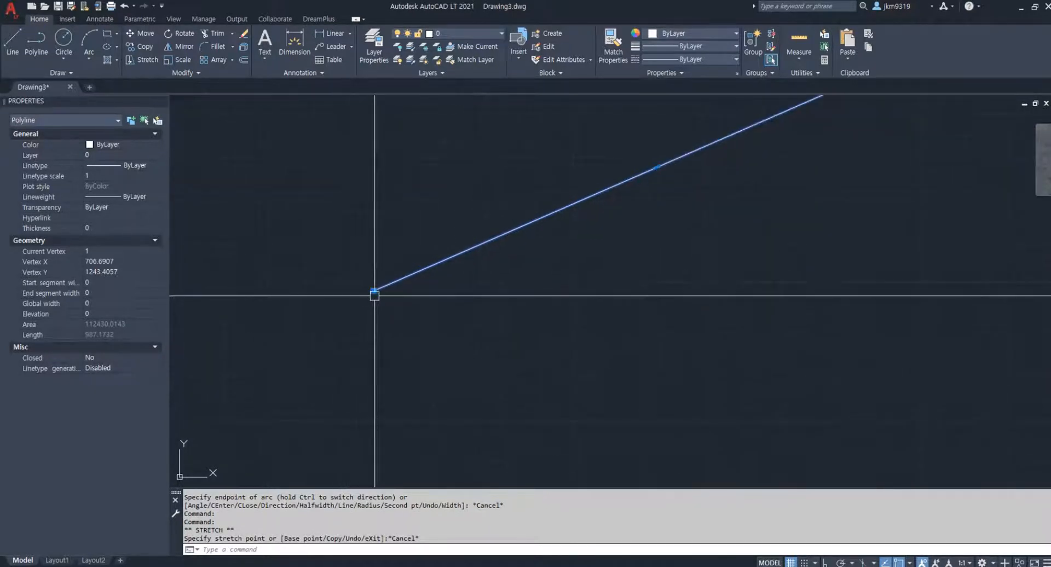
pyautogui.scroll(-4, 364, 292)
pyautogui.press('Escape')
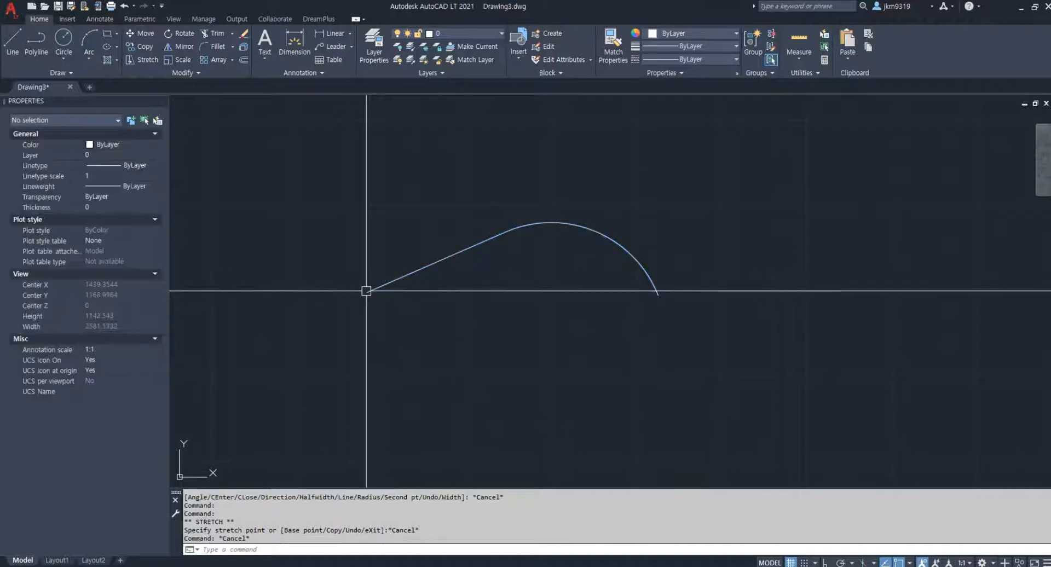
# Lengthen the polyline to a total length of 1000 from the free end of its straight segment
pyautogui.write('l')
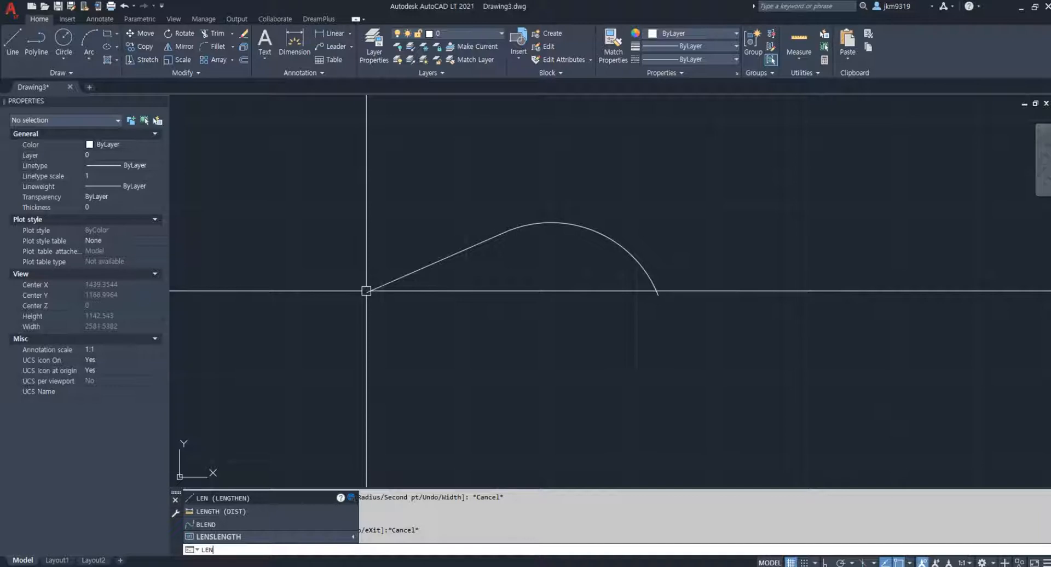
pyautogui.press('Return')
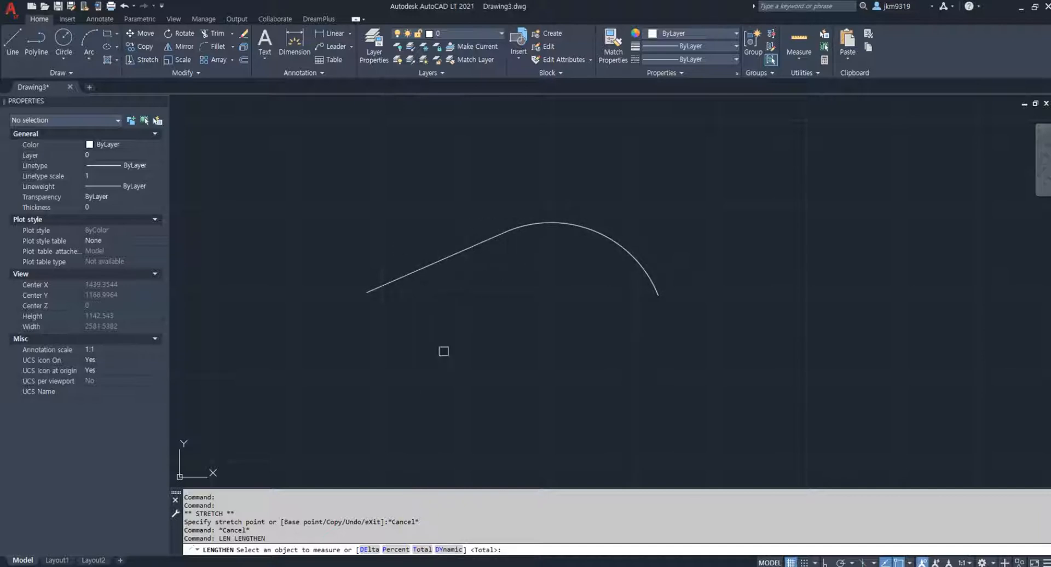
pyautogui.click(425, 550)
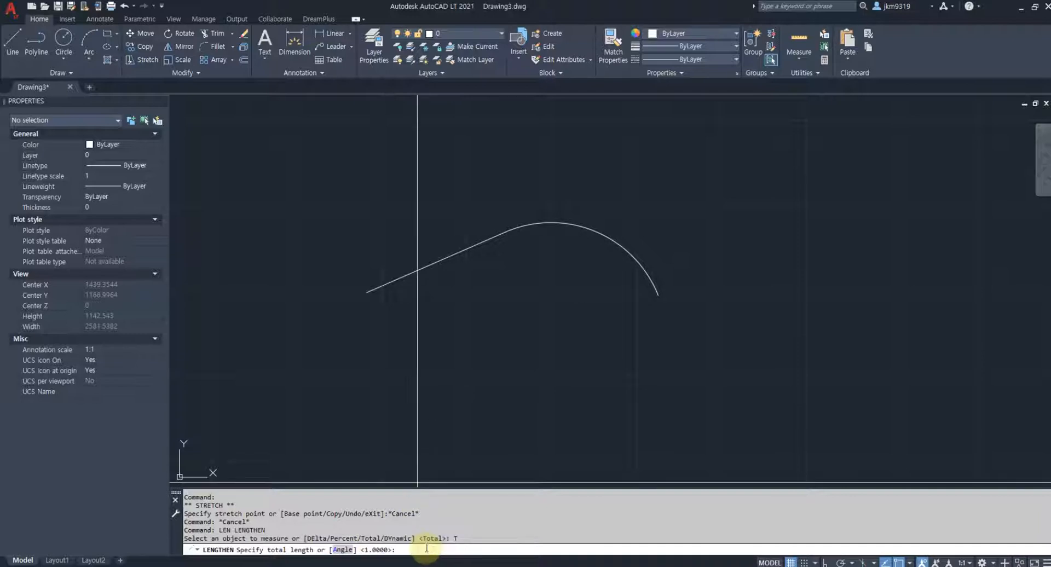
pyautogui.write('1000')
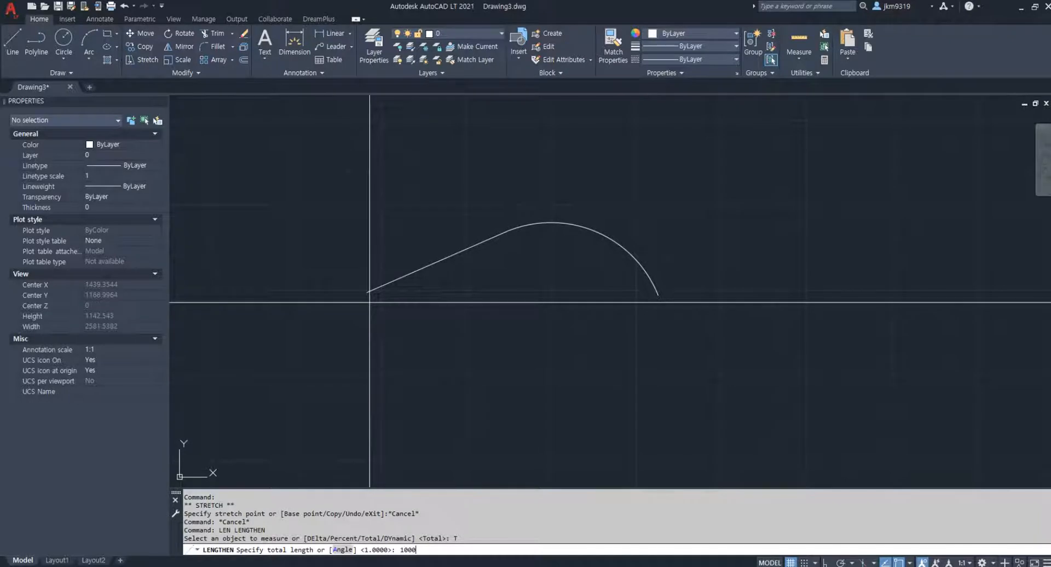
pyautogui.press('Return')
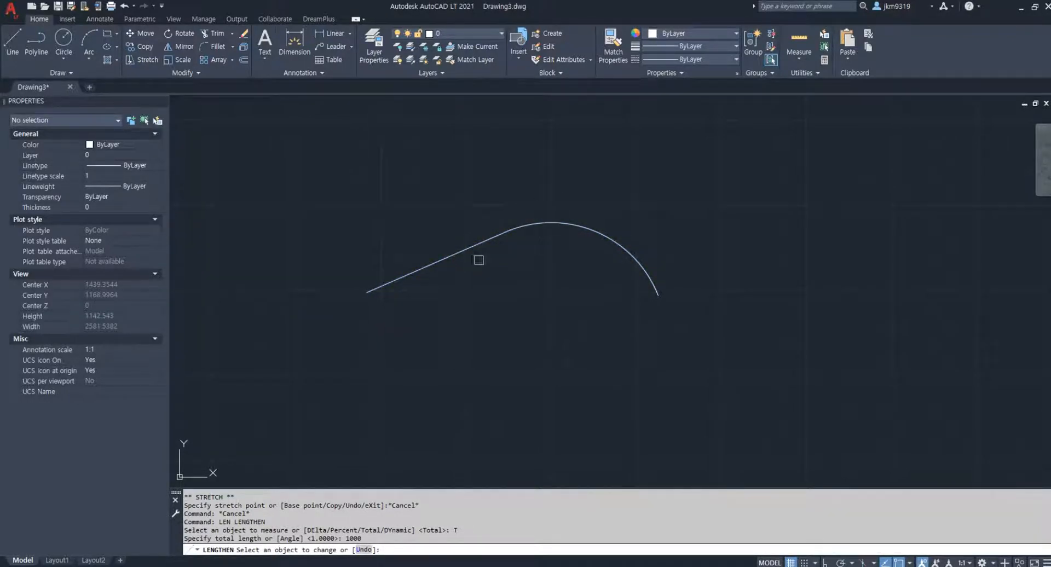
pyautogui.scroll(5, 370, 293)
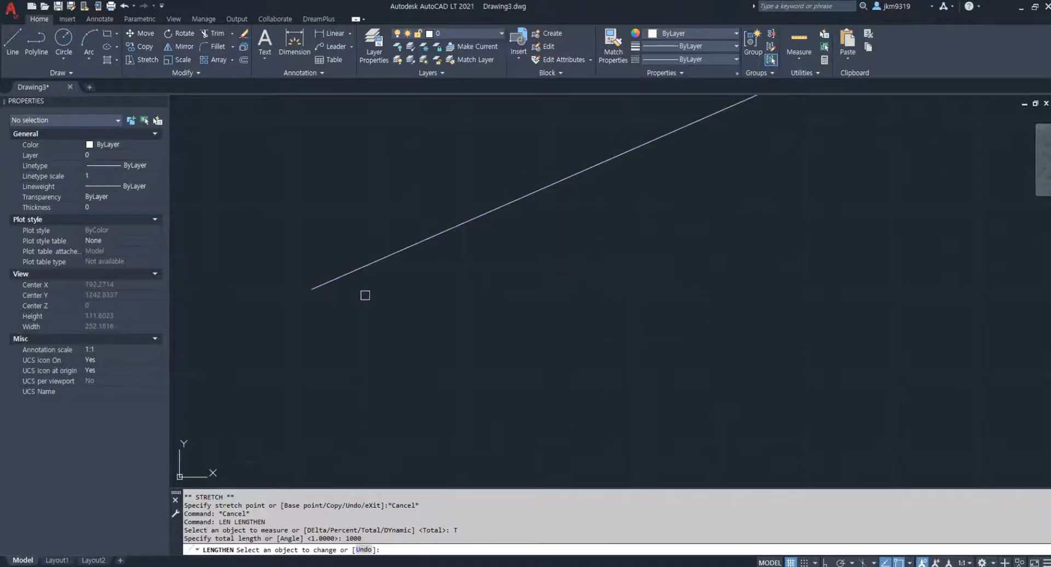
pyautogui.scroll(1, 329, 294)
pyautogui.scroll(-4, 336, 281)
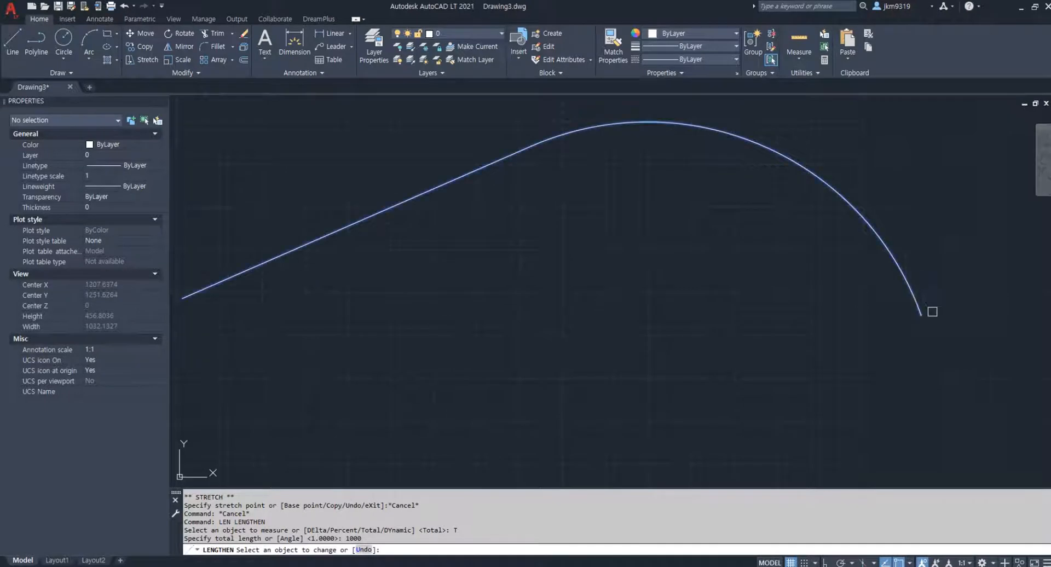
pyautogui.scroll(-4, 916, 311)
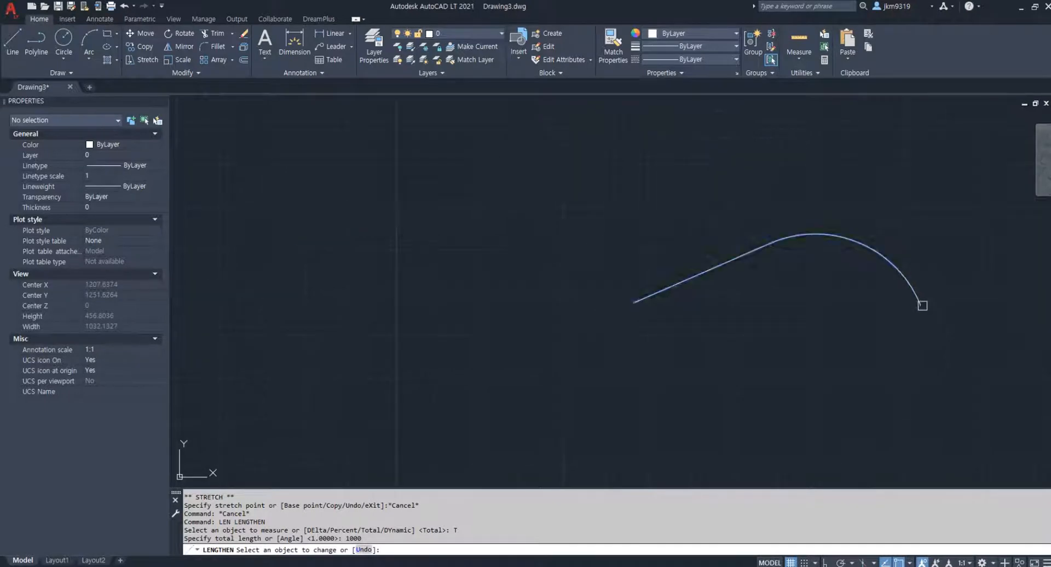
pyautogui.scroll(2, 819, 309)
pyautogui.moveTo(817, 311); pyautogui.dragTo(701, 328, button='middle')
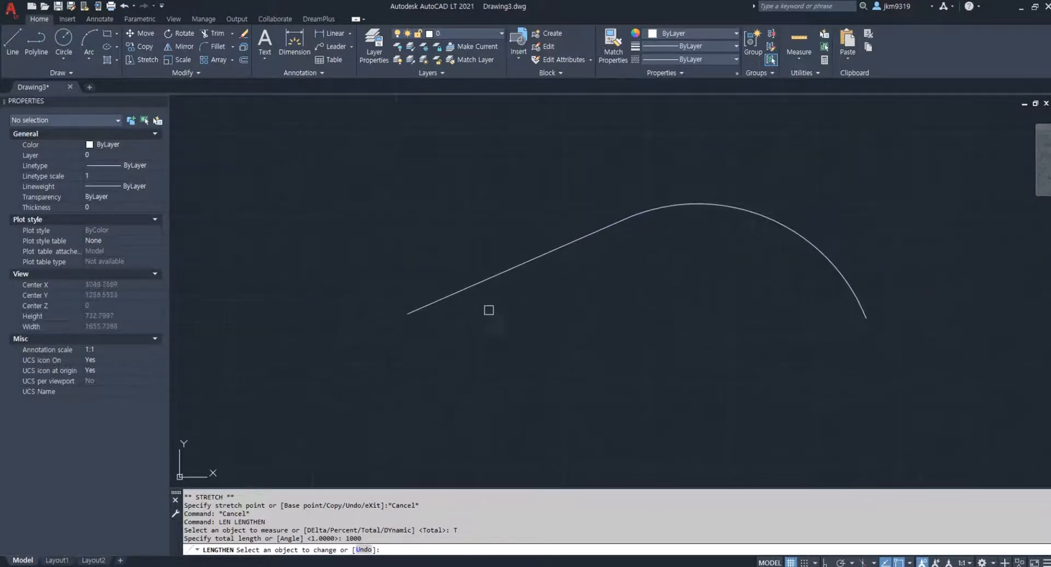
pyautogui.click(410, 315)
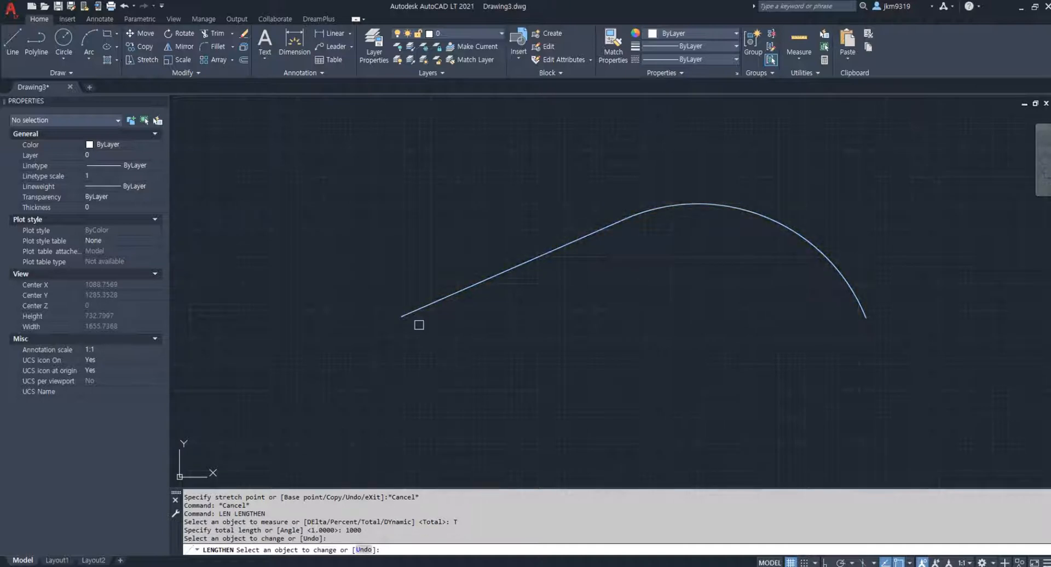
pyautogui.press('Escape')
# Check the lengthened polyline's length and explode it into separate segments
pyautogui.click(434, 305)
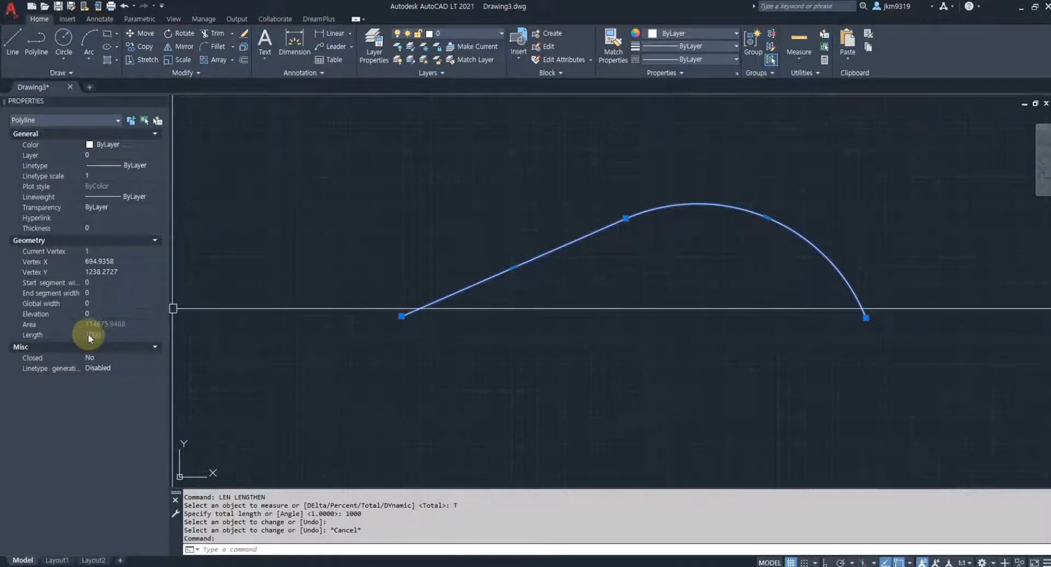
pyautogui.moveTo(556, 251); pyautogui.dragTo(516, 257, button='middle')
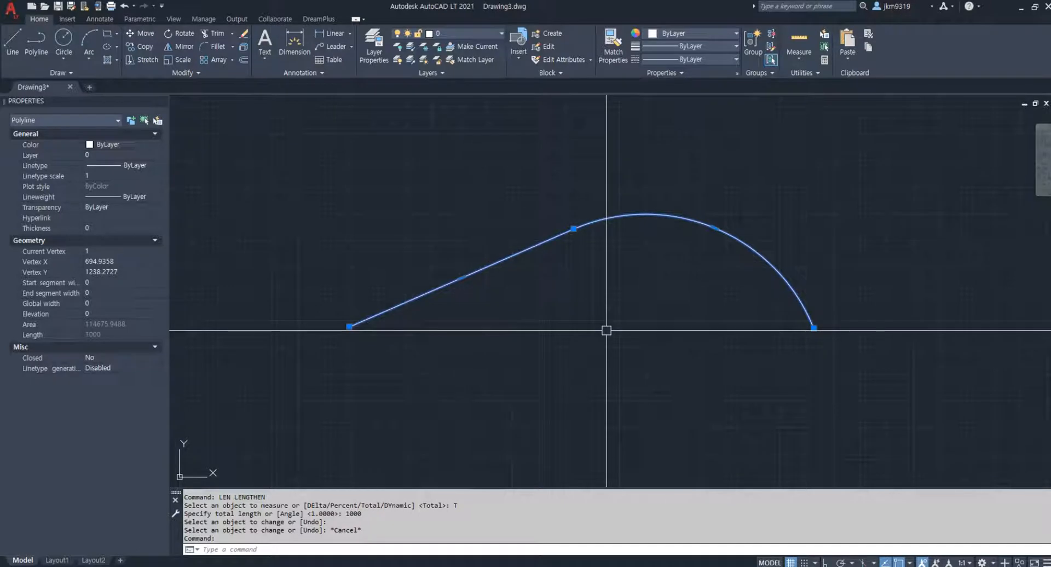
pyautogui.write('x')
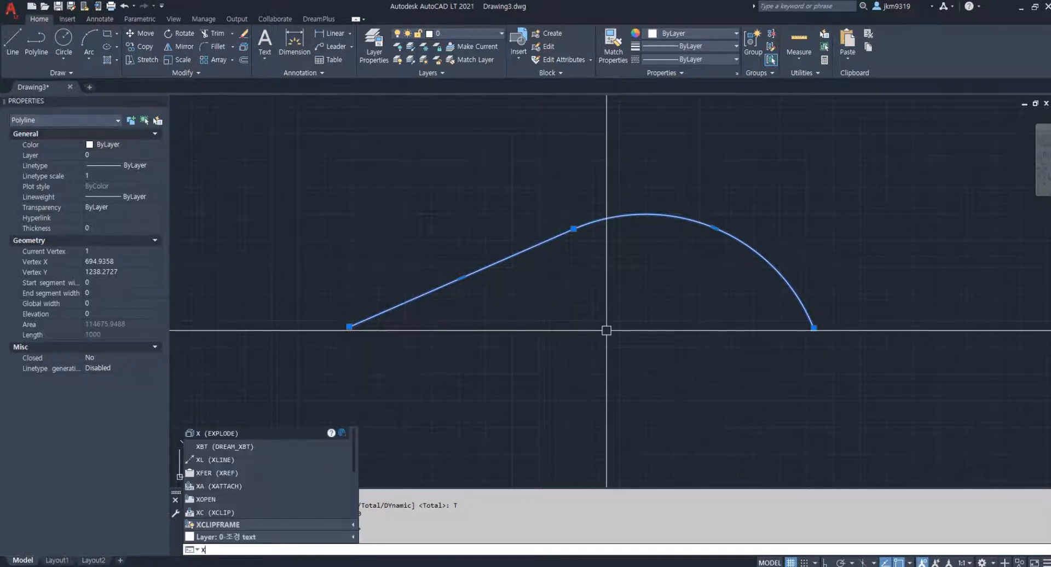
pyautogui.write('e')
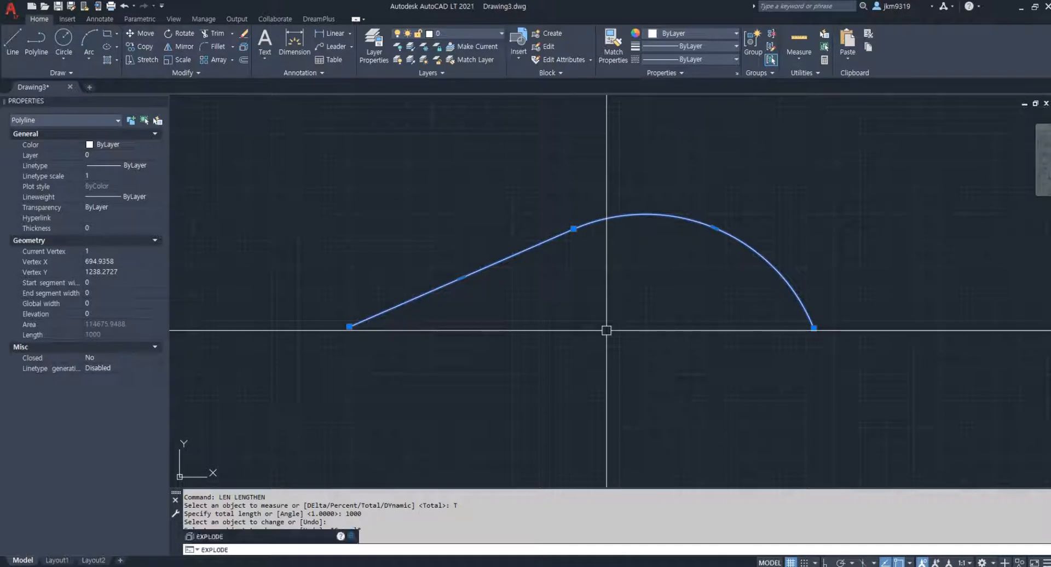
pyautogui.press('Return')
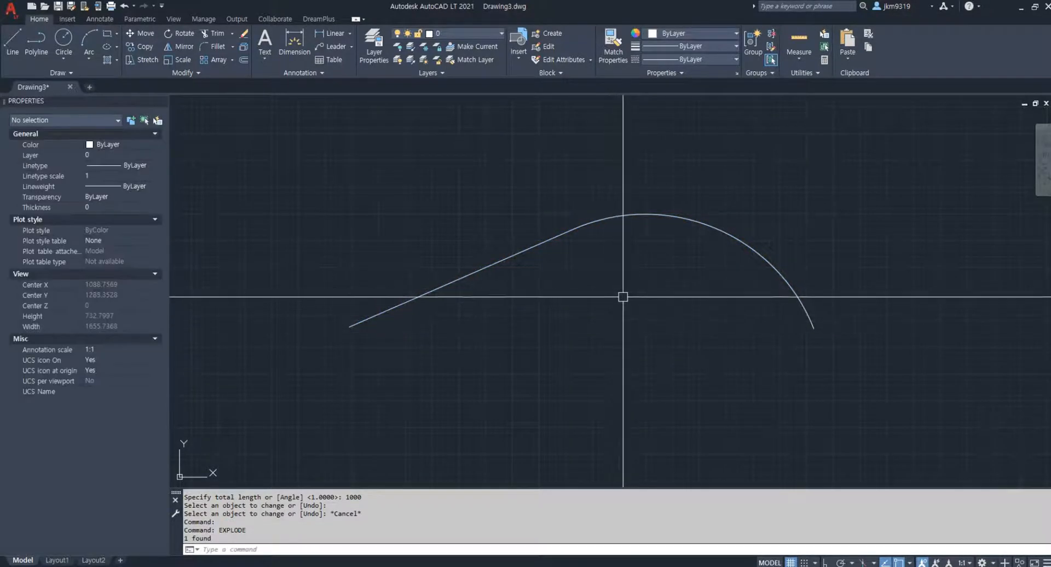
# Erase the straight segment of the exploded polyline, keeping only the arc
pyautogui.write('e')
pyautogui.press('Return')
pyautogui.click(492, 290)
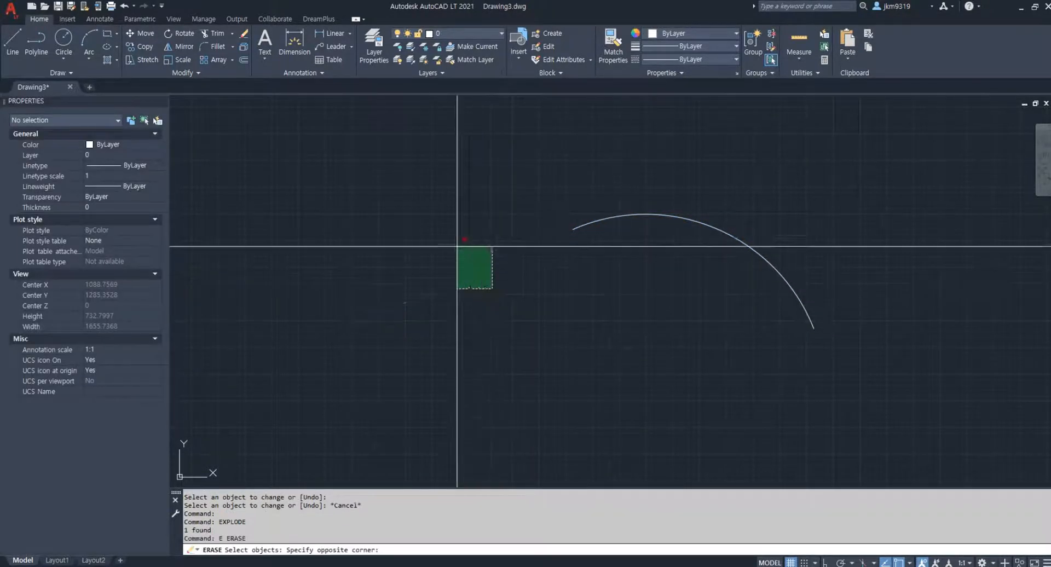
pyautogui.click(458, 249)
pyautogui.press('Return')
# Set the remaining arc's radius to 500 in its properties
pyautogui.moveTo(658, 264); pyautogui.dragTo(493, 250, button='middle')
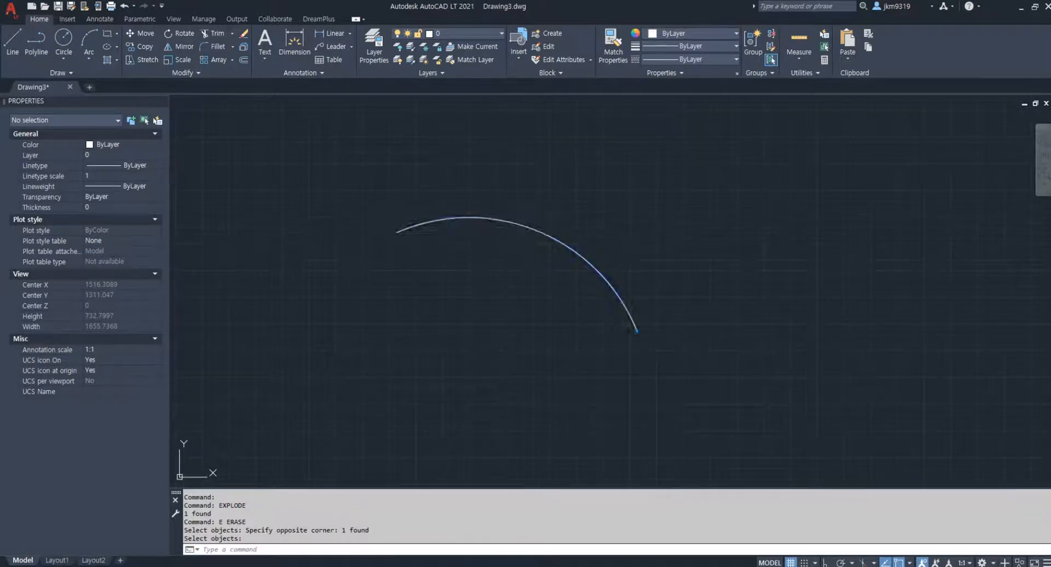
pyautogui.click(519, 228)
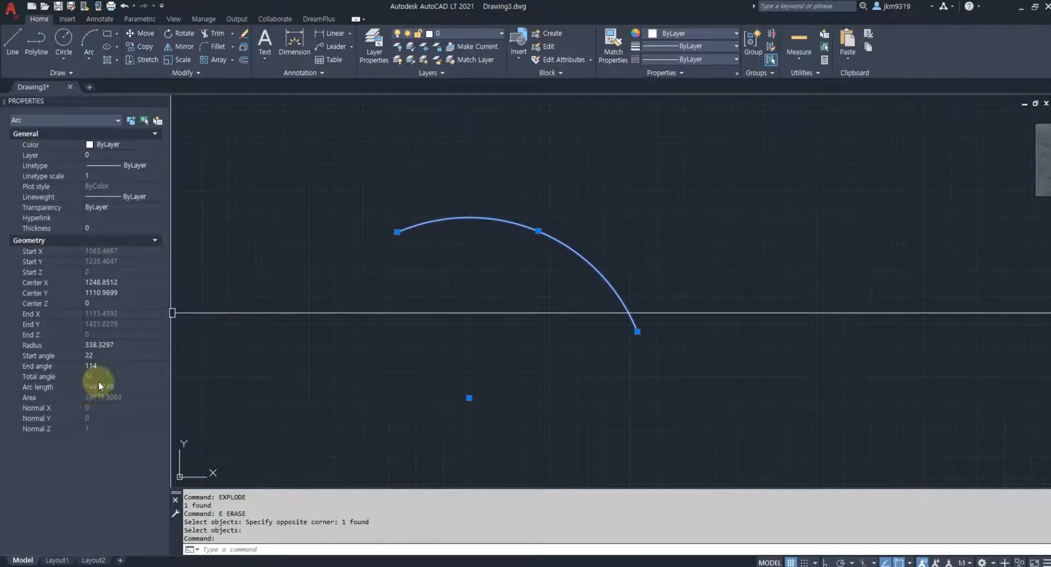
pyautogui.click(114, 344)
pyautogui.write('5')
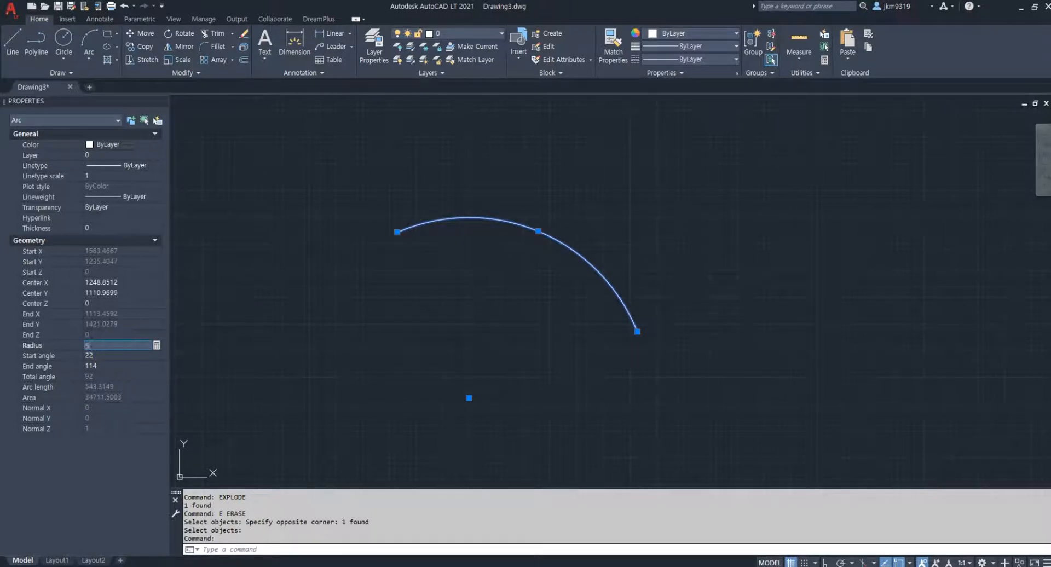
pyautogui.write('00')
pyautogui.press('Tab')
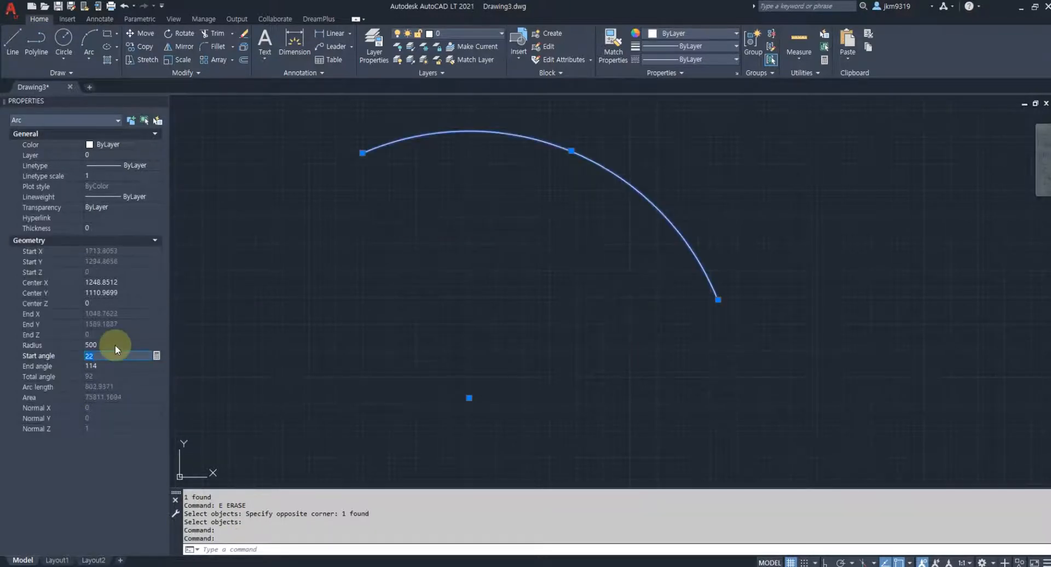
# Reselect the arc and check its arc length in the properties
pyautogui.moveTo(478, 251); pyautogui.dragTo(414, 318, button='middle')
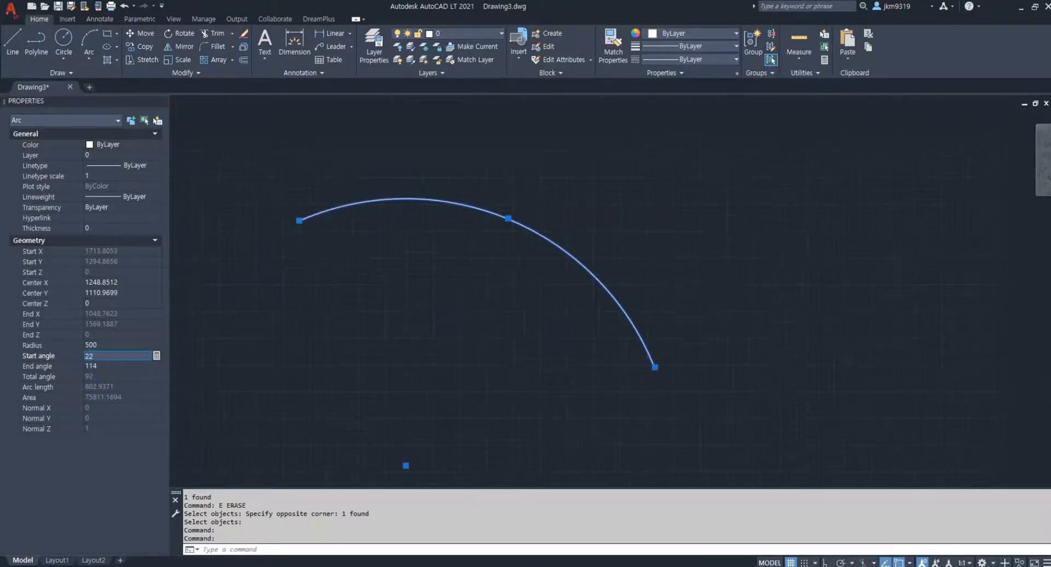
pyautogui.press('Escape')
pyautogui.press('Escape')
pyautogui.click(468, 237)
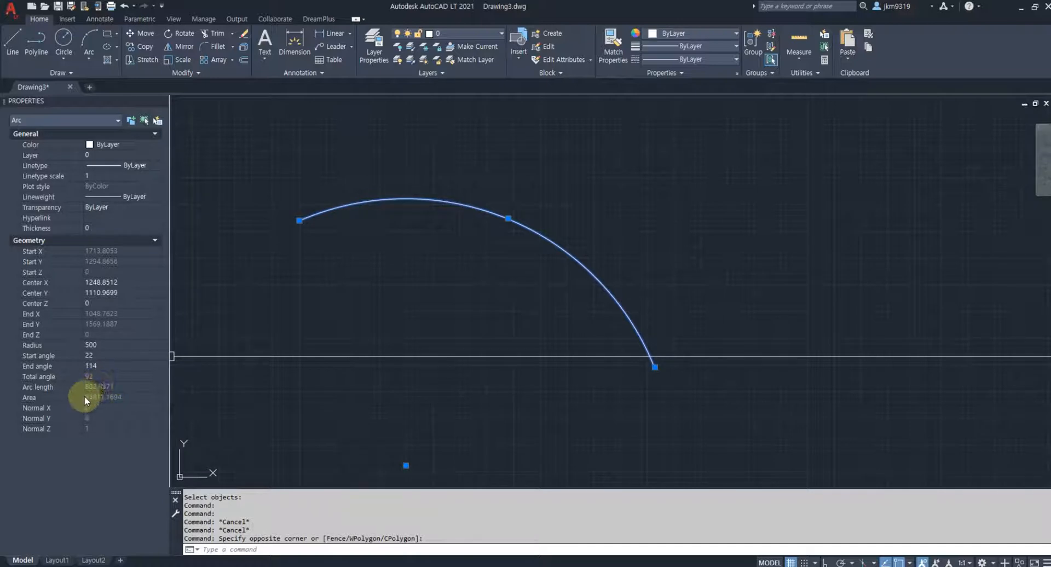
# Lengthen the arc to a total length of 2500 from its lower-right end and check its arc length
pyautogui.press('Escape')
pyautogui.scroll(-2, 462, 281)
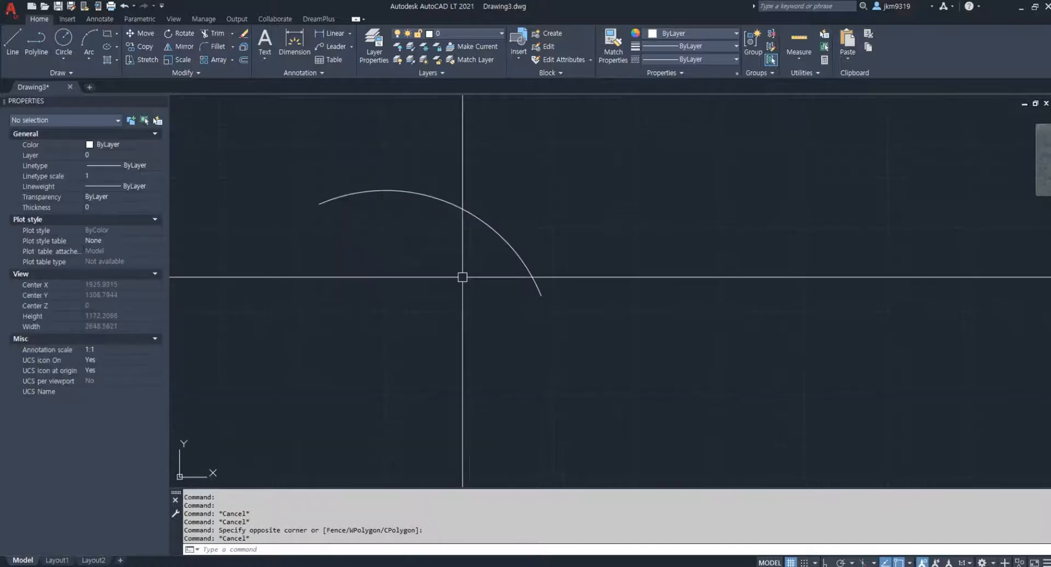
pyautogui.write('len')
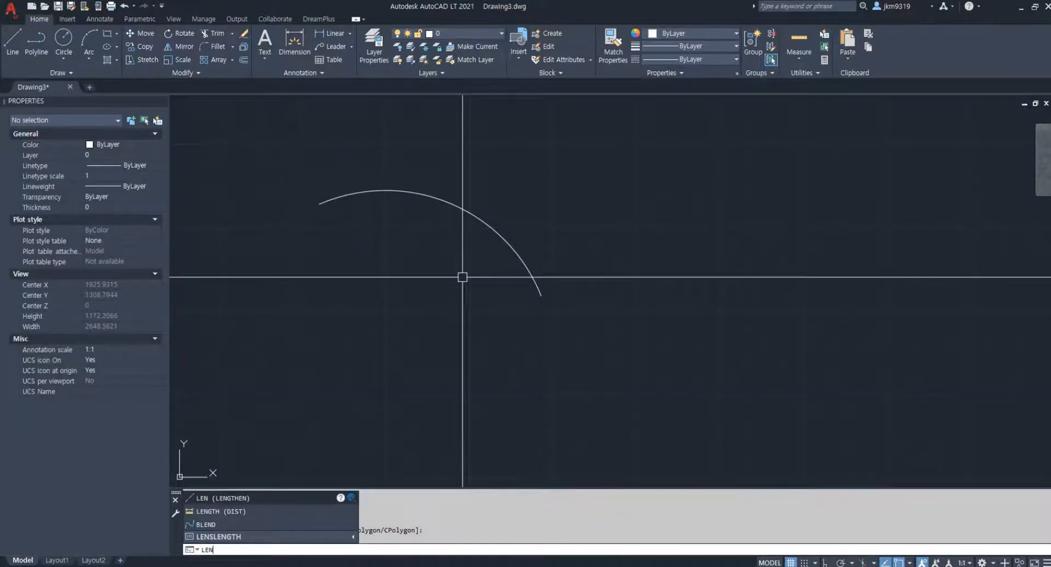
pyautogui.press('Return')
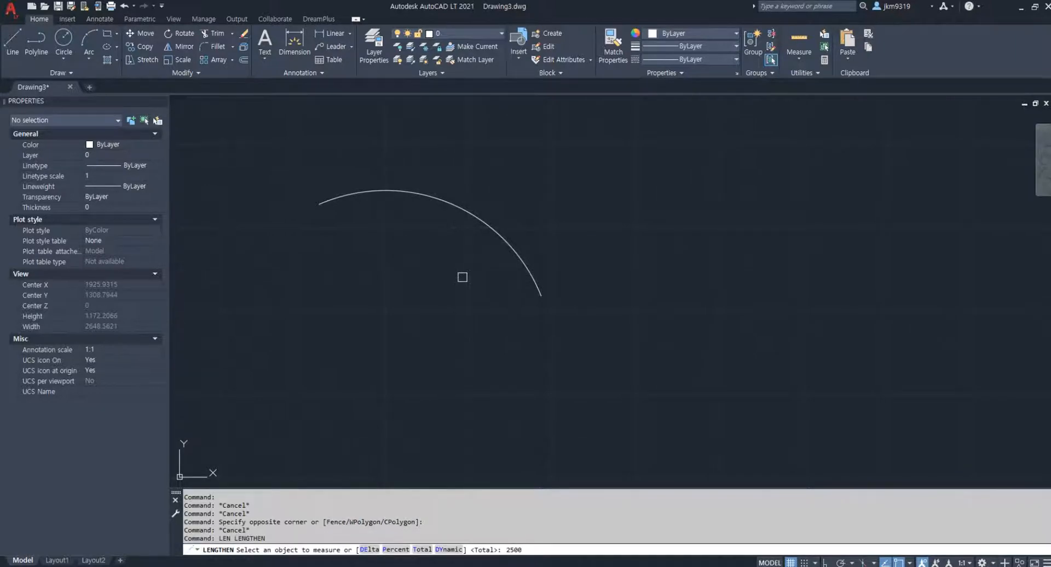
pyautogui.press('Return')
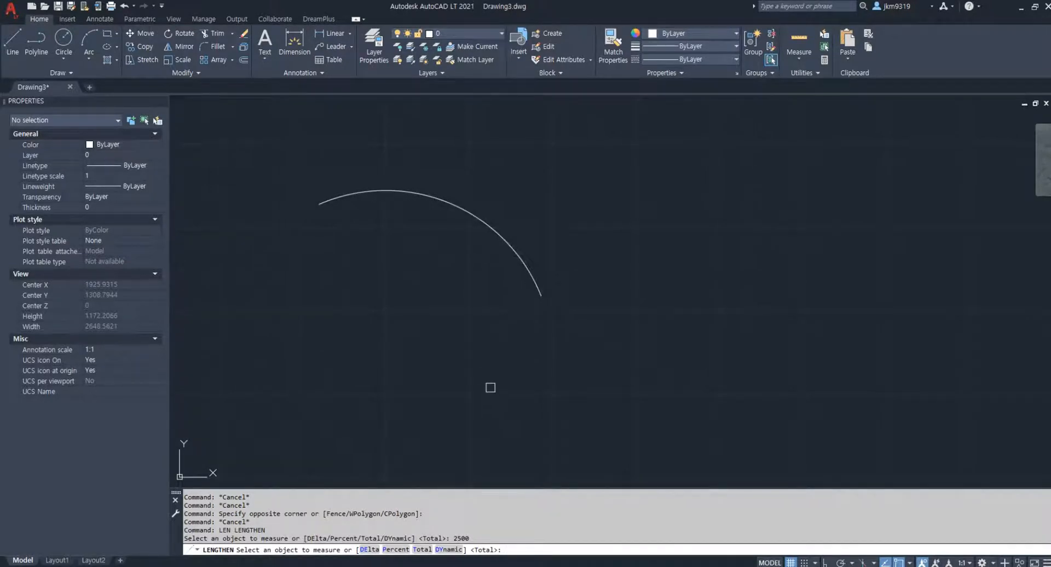
pyautogui.press('Return')
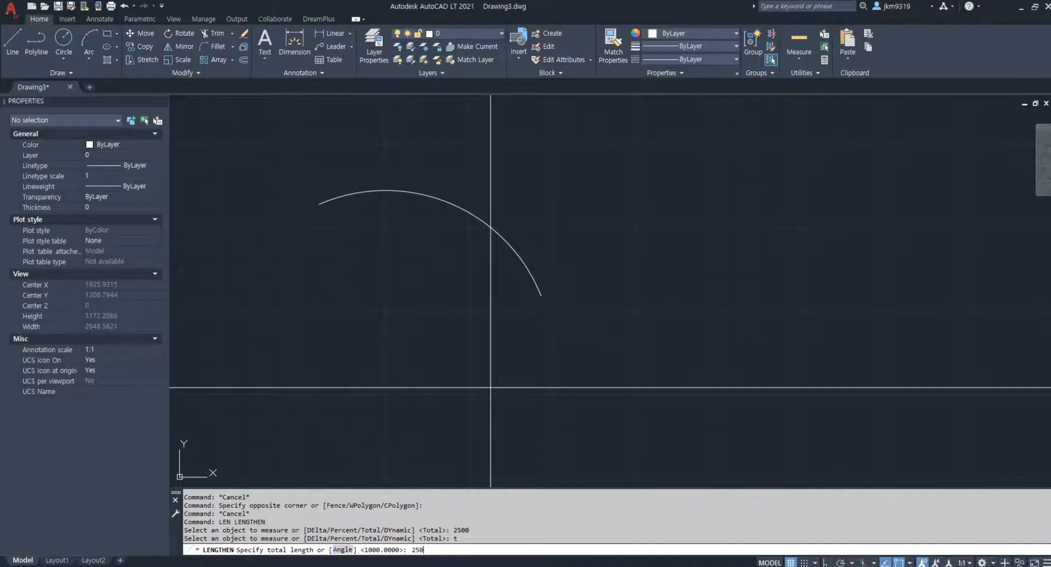
pyautogui.press('Return')
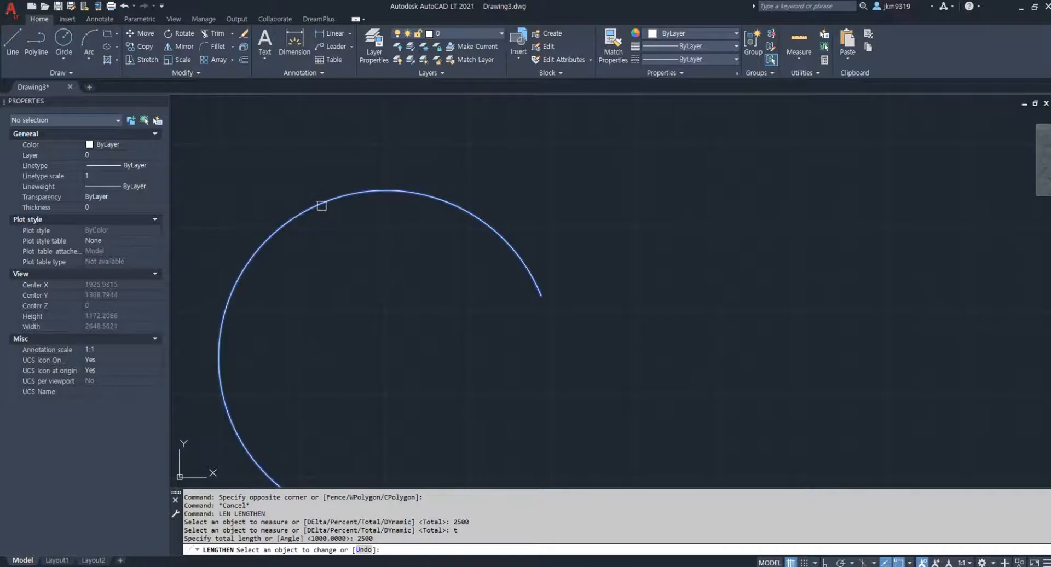
pyautogui.scroll(-2, 321, 205)
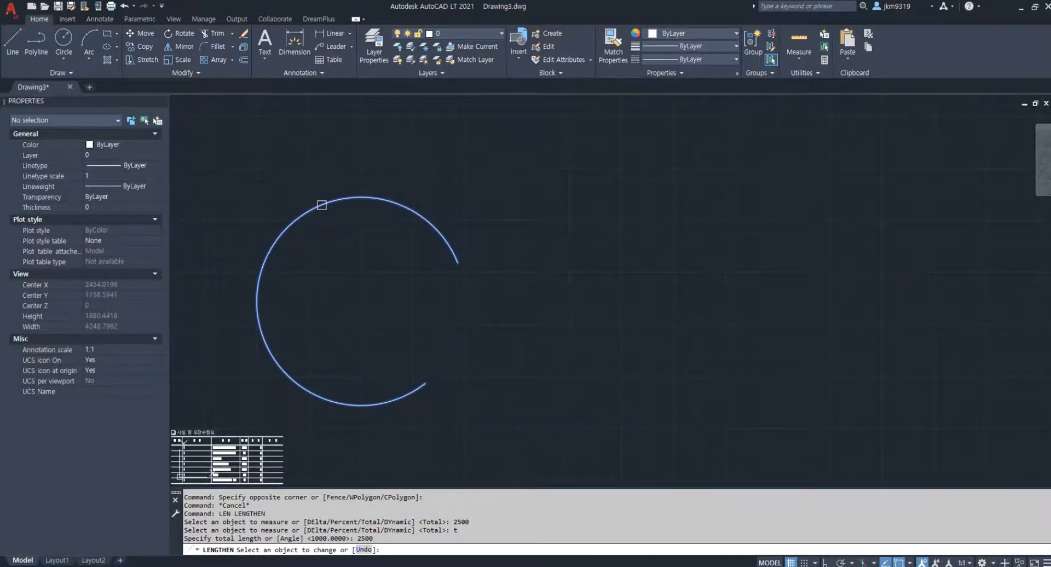
pyautogui.click(446, 246)
pyautogui.scroll(2, 425, 260)
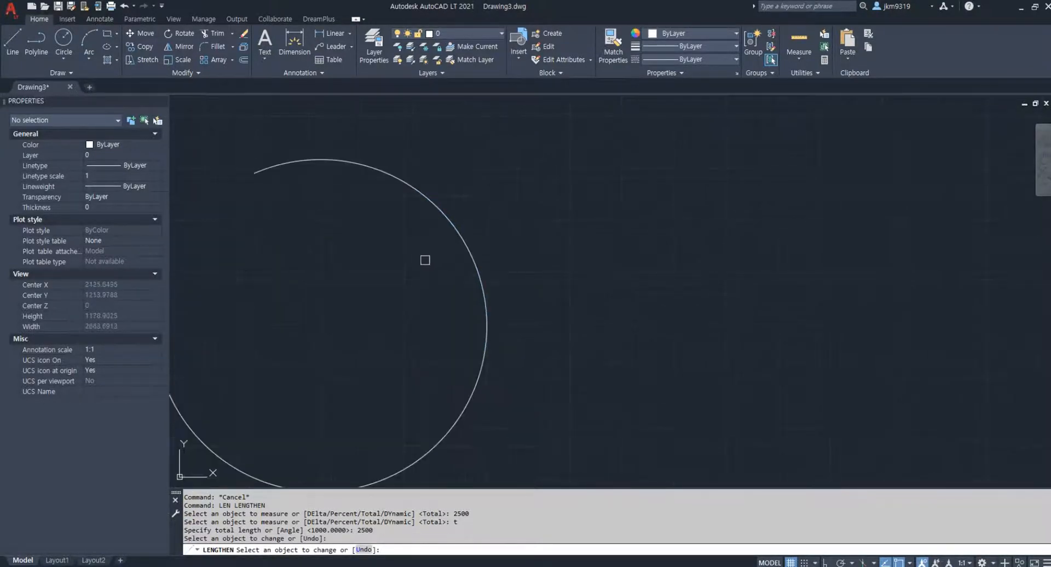
pyautogui.moveTo(425, 262); pyautogui.dragTo(570, 248, button='middle')
pyautogui.press('Return')
pyautogui.click(589, 212)
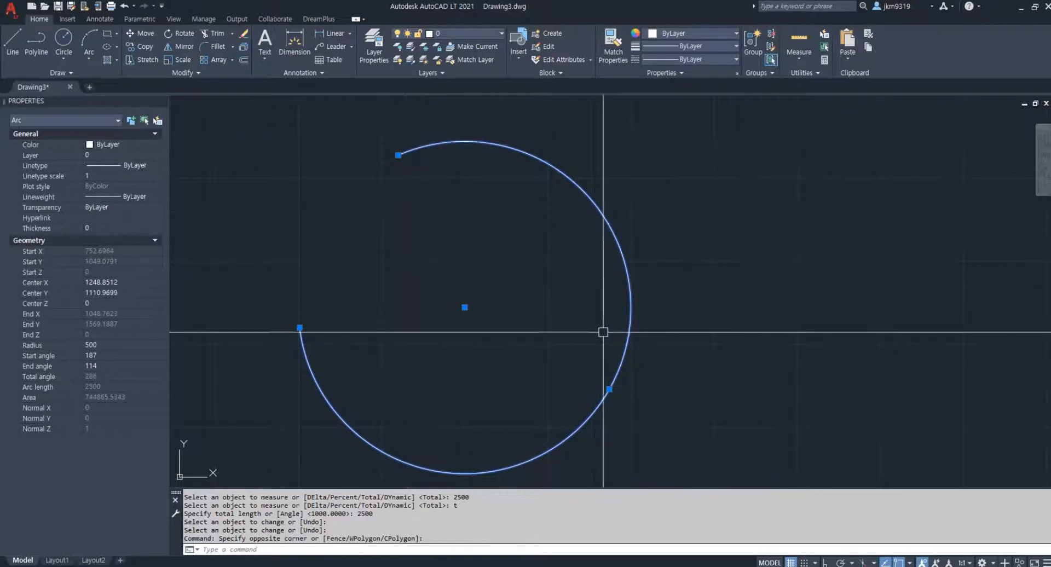
pyautogui.press('Escape')
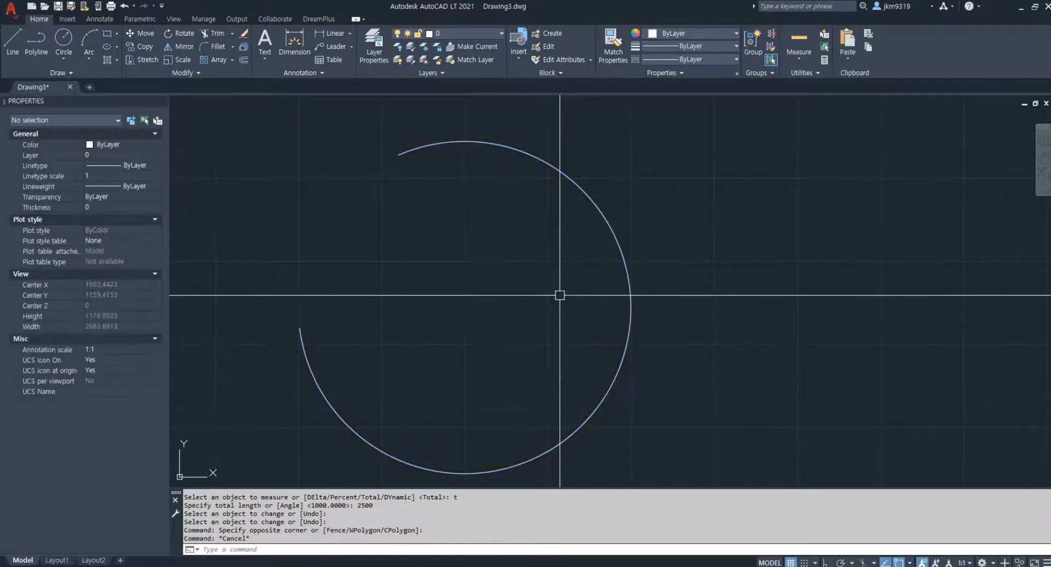
# Change the arc's total length to 1500 with Lengthen, adjusting it from its lower-left end
pyautogui.write('len')
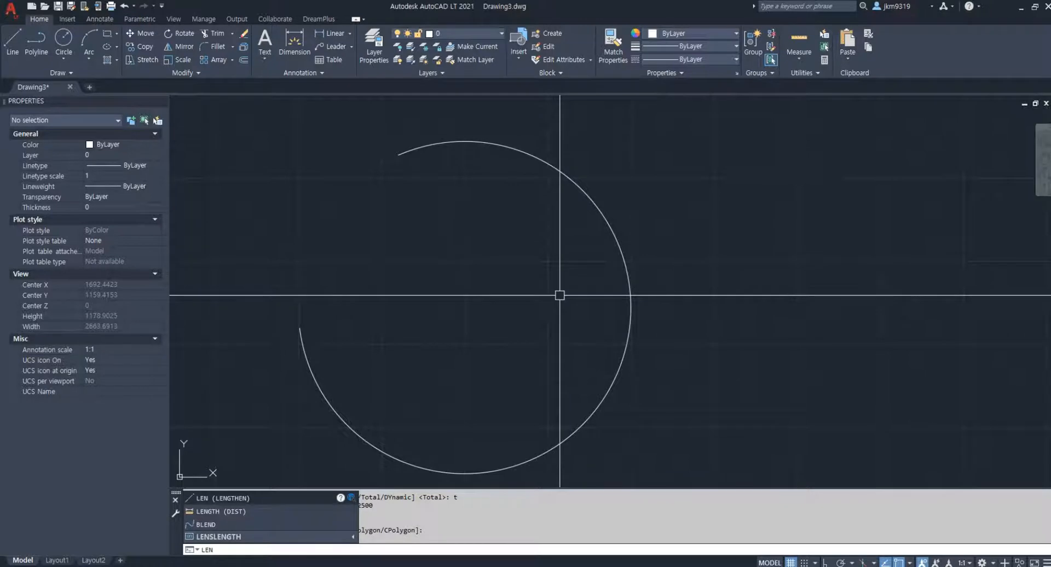
pyautogui.press('Return')
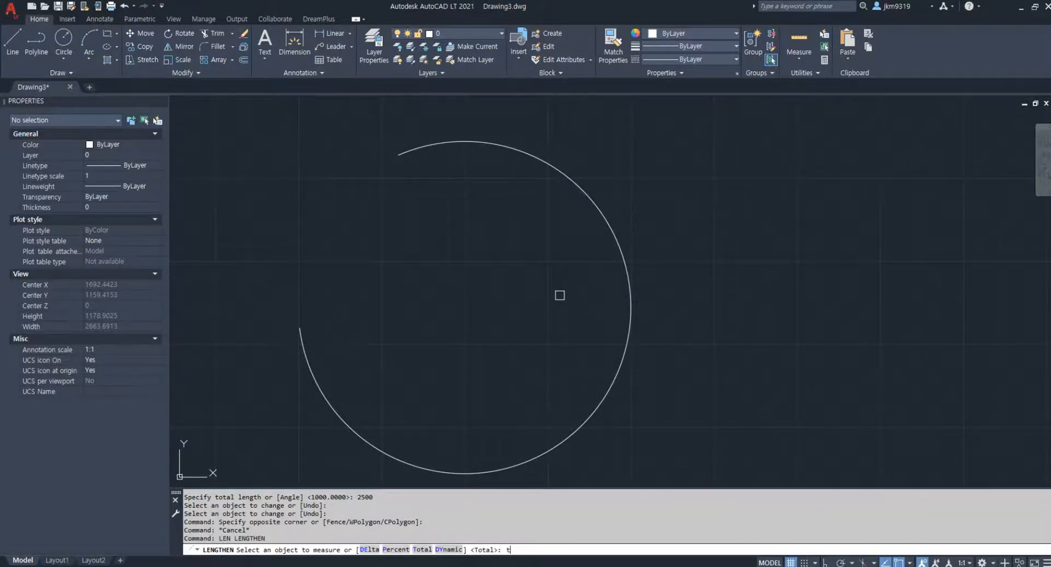
pyautogui.press('Return')
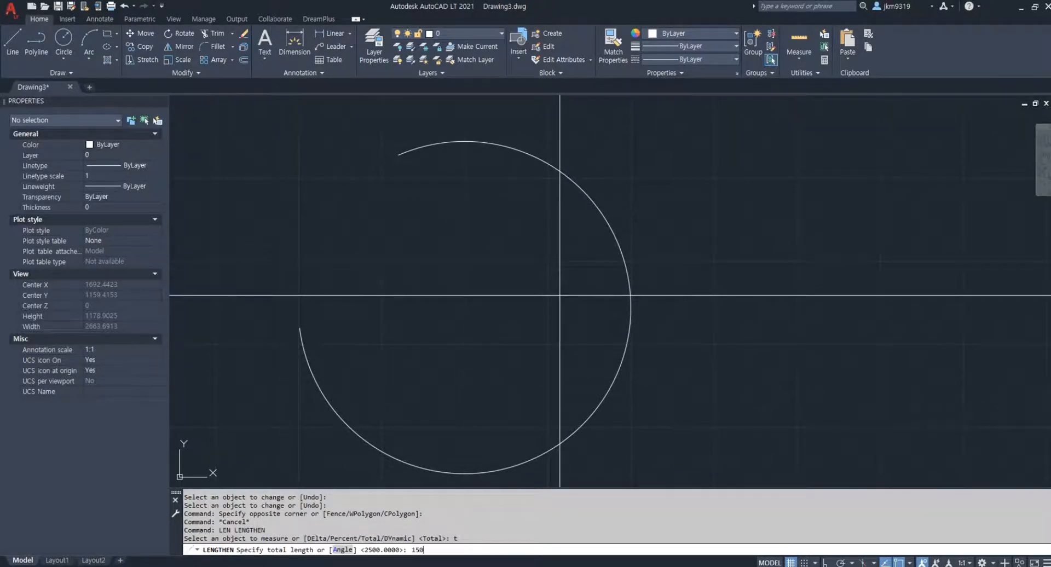
pyautogui.write('1500')
pyautogui.press('Return')
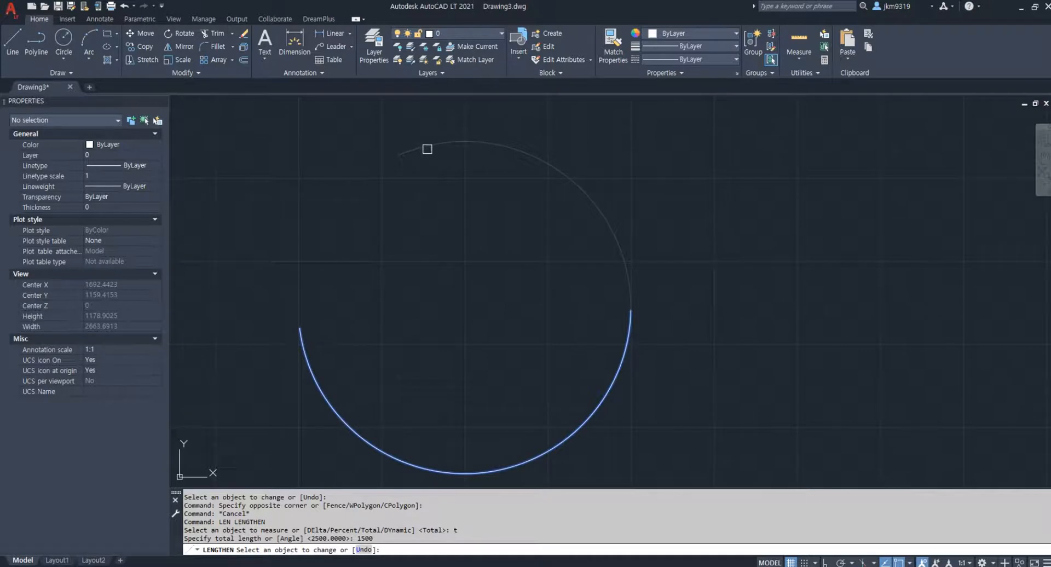
pyautogui.click(306, 351)
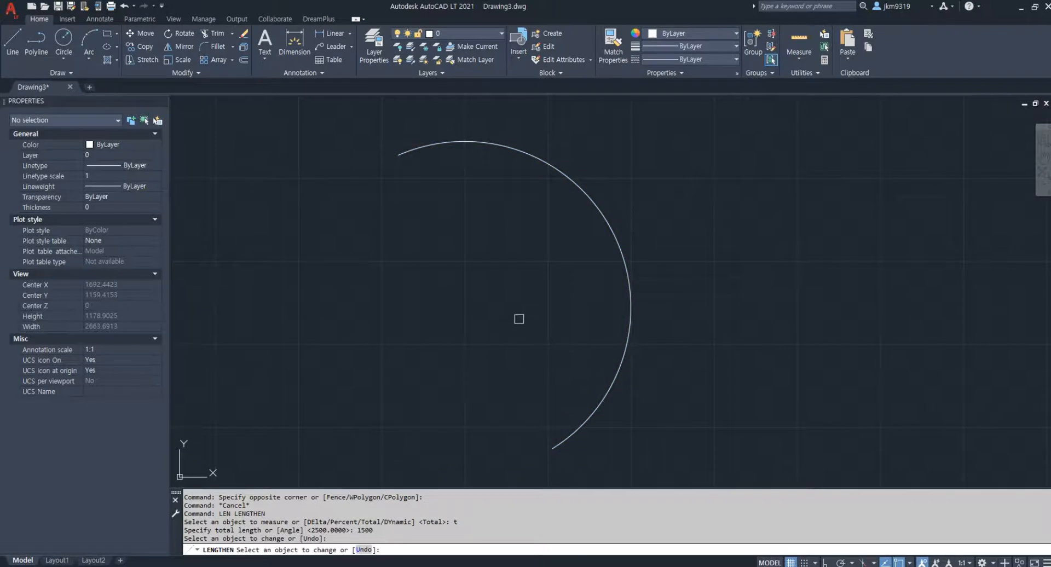
pyautogui.press('Return')
# Move the arc up and to the right, about 716 units horizontally and 452 units vertically
pyautogui.click(617, 251)
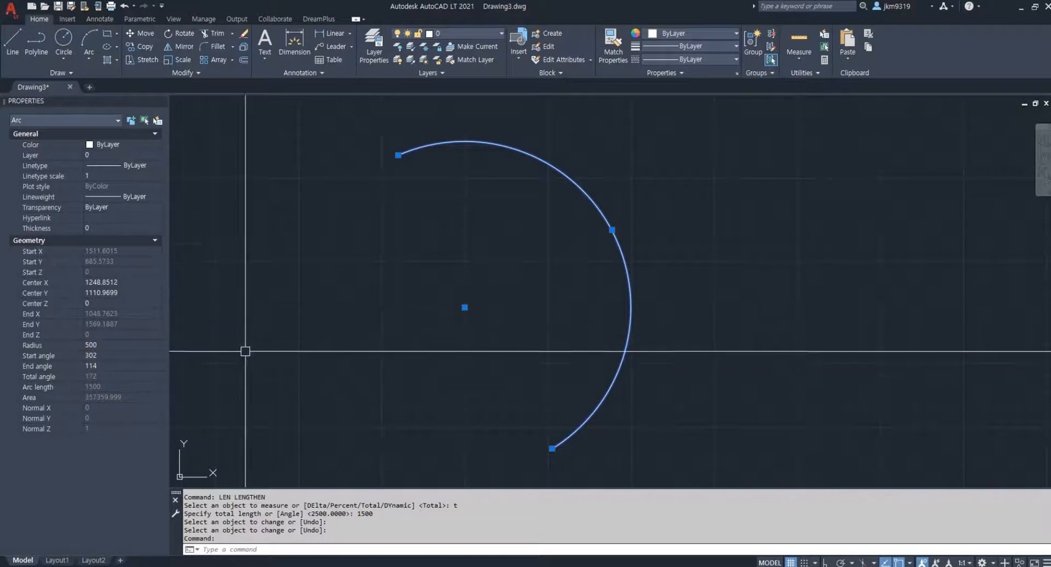
pyautogui.scroll(-2, 610, 251)
pyautogui.moveTo(575, 256); pyautogui.dragTo(514, 291, button='middle')
pyautogui.write('m')
pyautogui.press('Return')
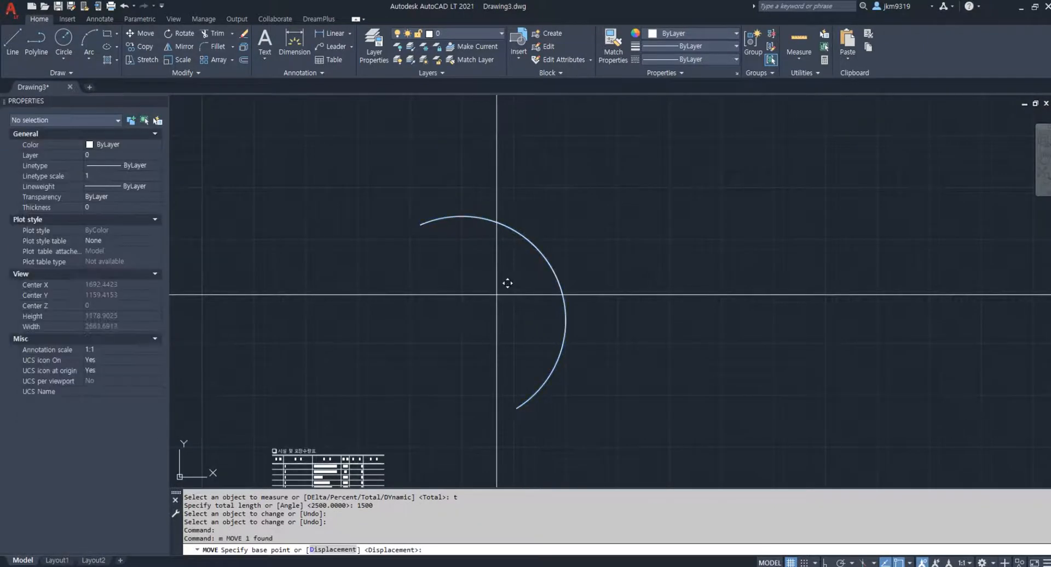
pyautogui.click(495, 293)
pyautogui.click(646, 201)
# Rotate the arc counterclockwise about its center by about 58° so that it opens downward
pyautogui.moveTo(743, 132); pyautogui.dragTo(664, 199, button='middle')
pyautogui.click(664, 199)
pyautogui.click(589, 263)
pyautogui.scroll(2, 586, 263)
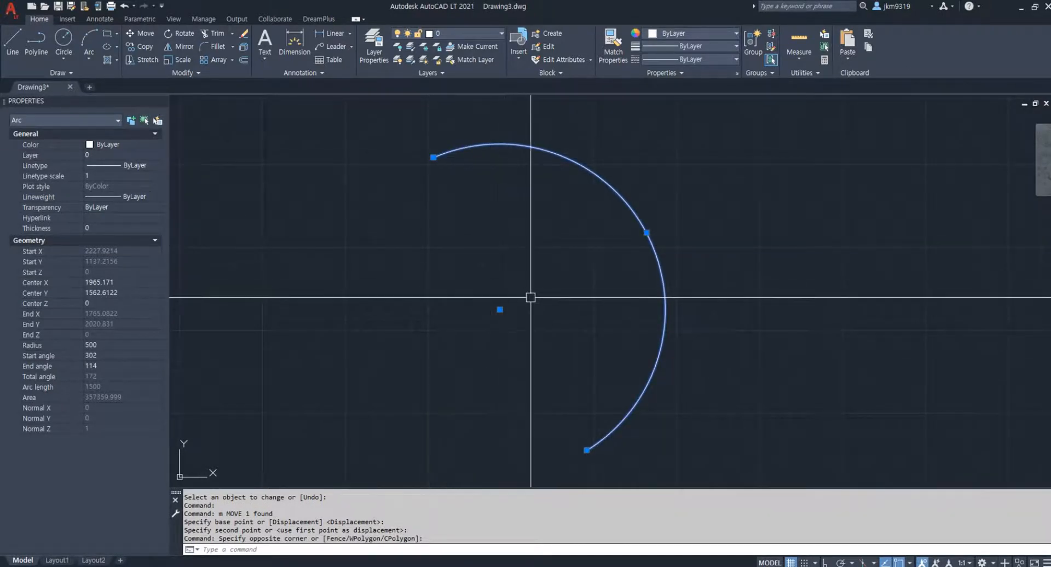
pyautogui.write('Ro')
pyautogui.press('space')
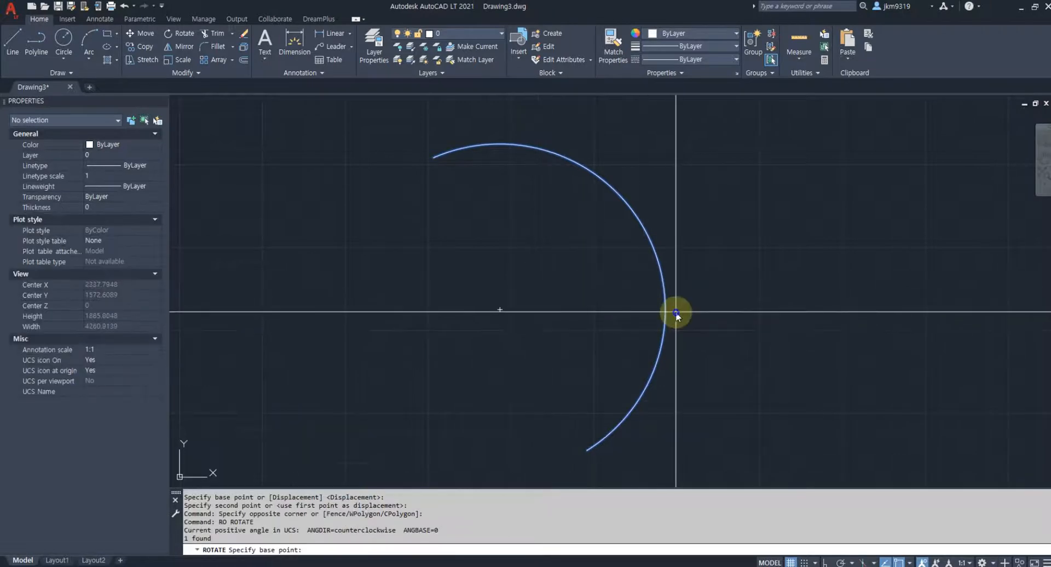
pyautogui.keyDown('shift'); pyautogui.rightClick(676, 312); pyautogui.keyUp('shift')
pyautogui.press('c')
pyautogui.click(499, 301)
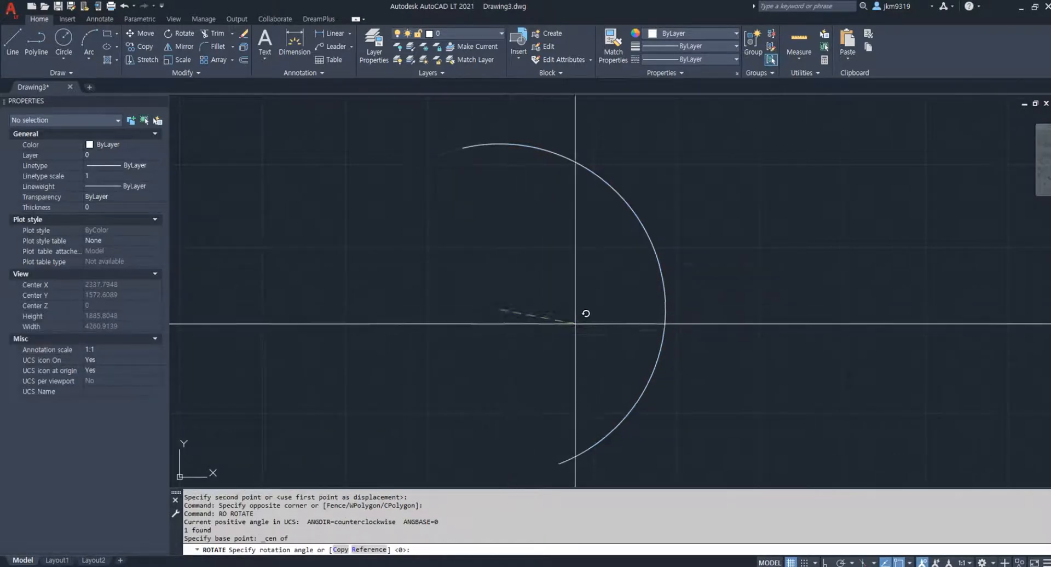
pyautogui.press('Escape')
pyautogui.press('Escape')
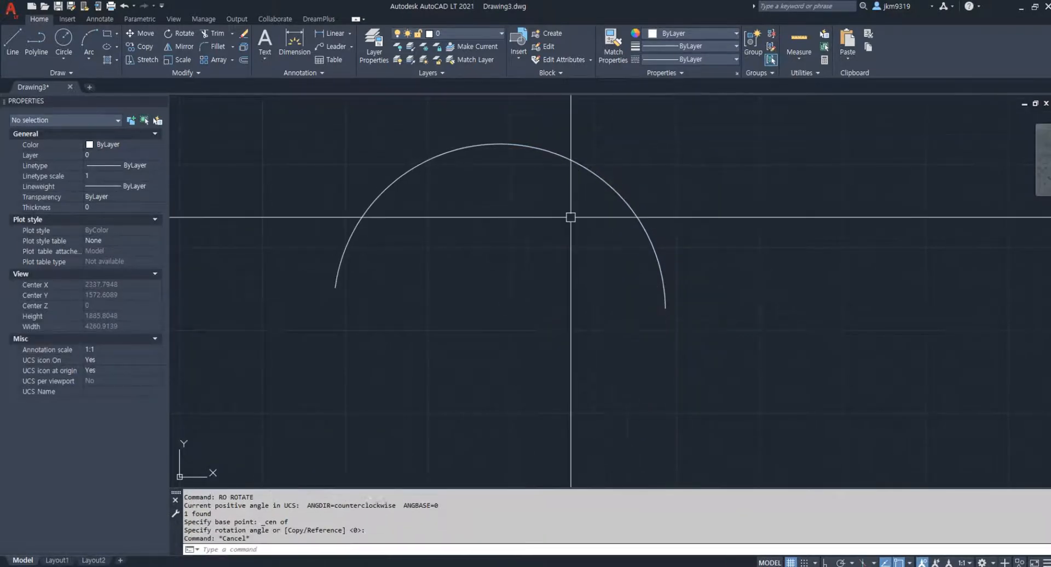
# Offset the arc outward by 400 to create a larger concentric arc
pyautogui.moveTo(598, 250); pyautogui.dragTo(602, 271, button='middle')
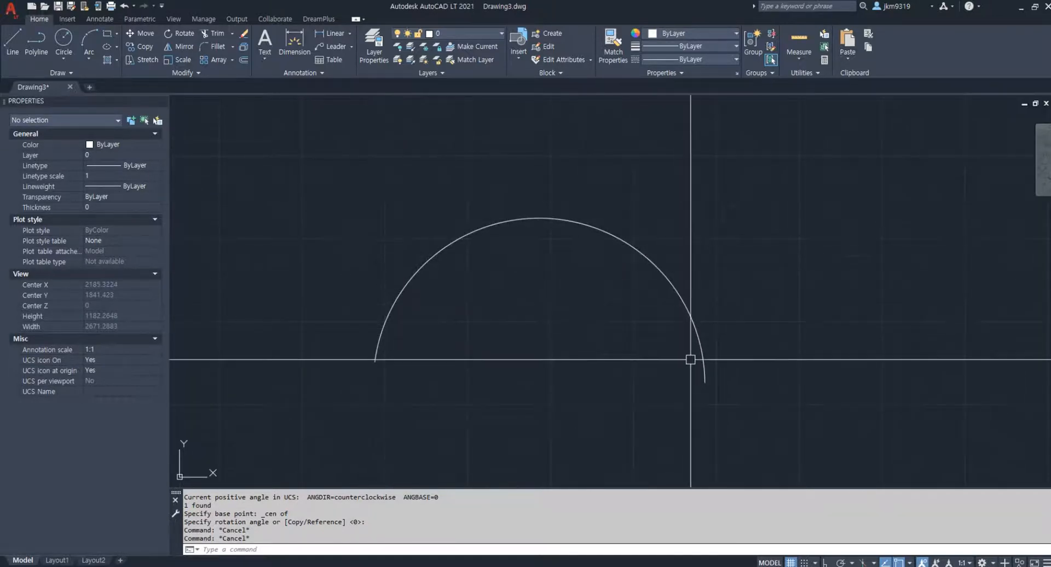
pyautogui.click(385, 325)
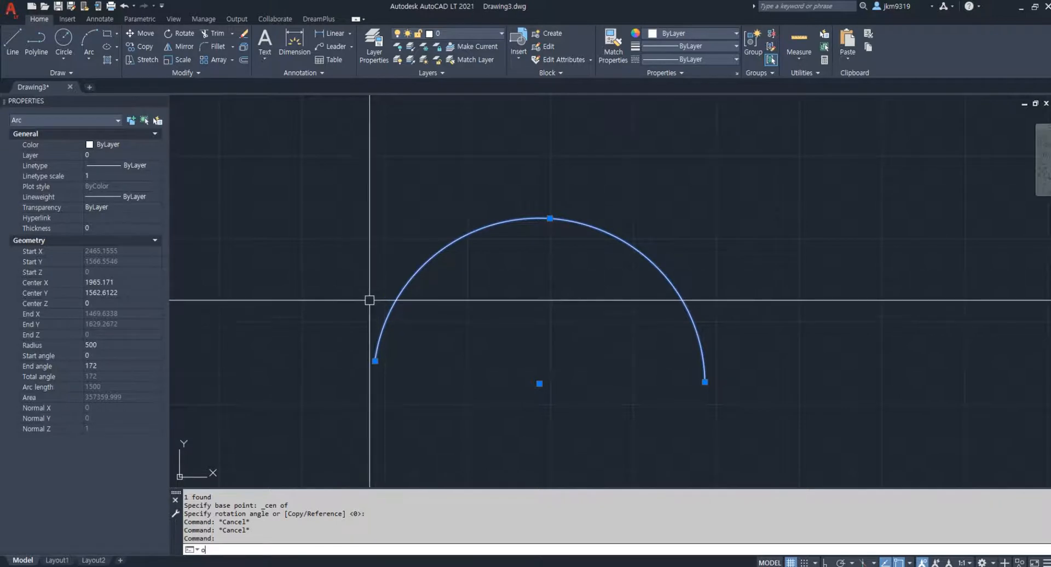
pyautogui.write('o')
pyautogui.press('Return')
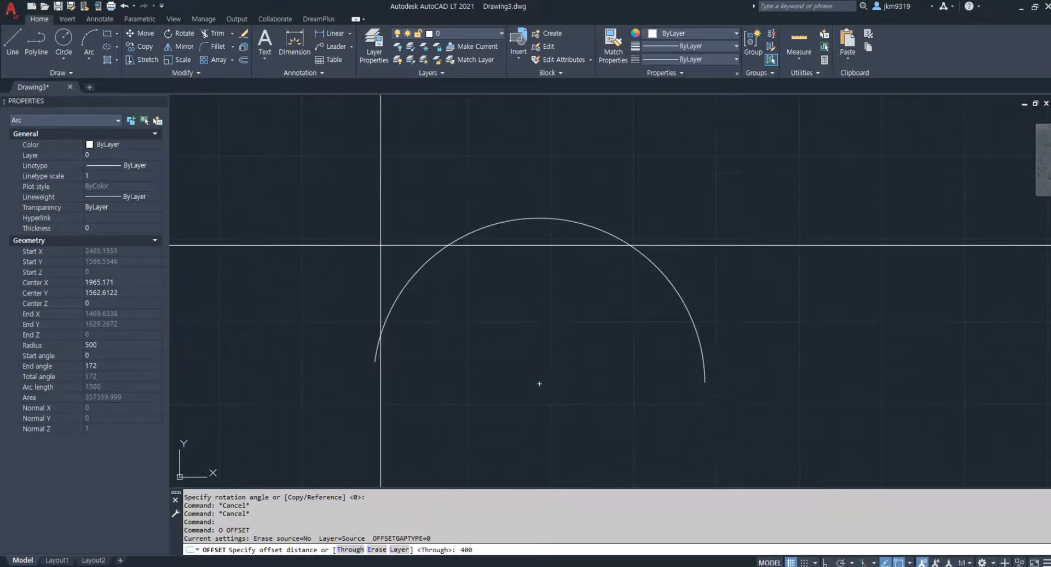
pyautogui.press('Return')
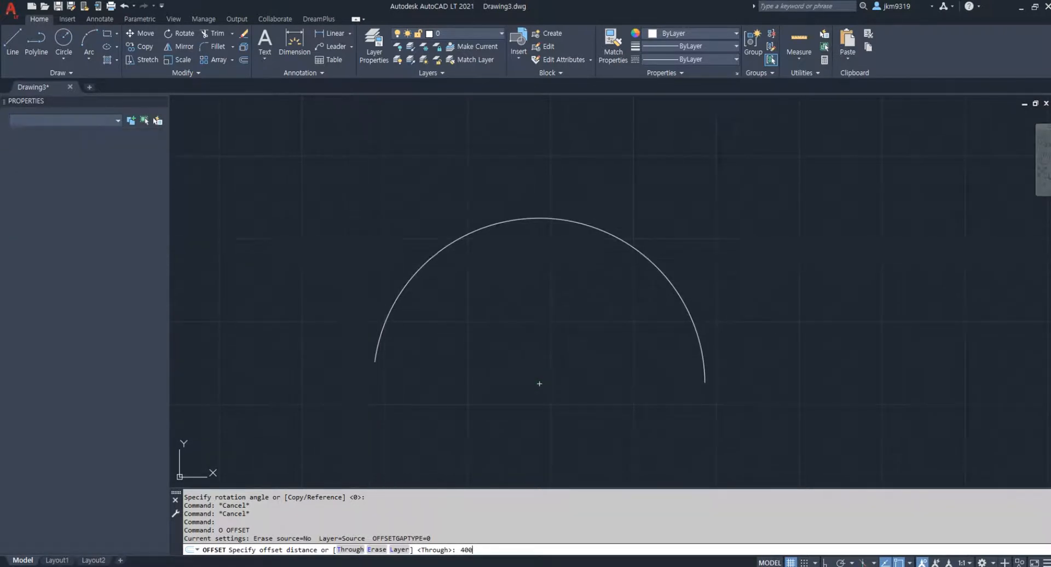
pyautogui.click(377, 347)
pyautogui.click(369, 276)
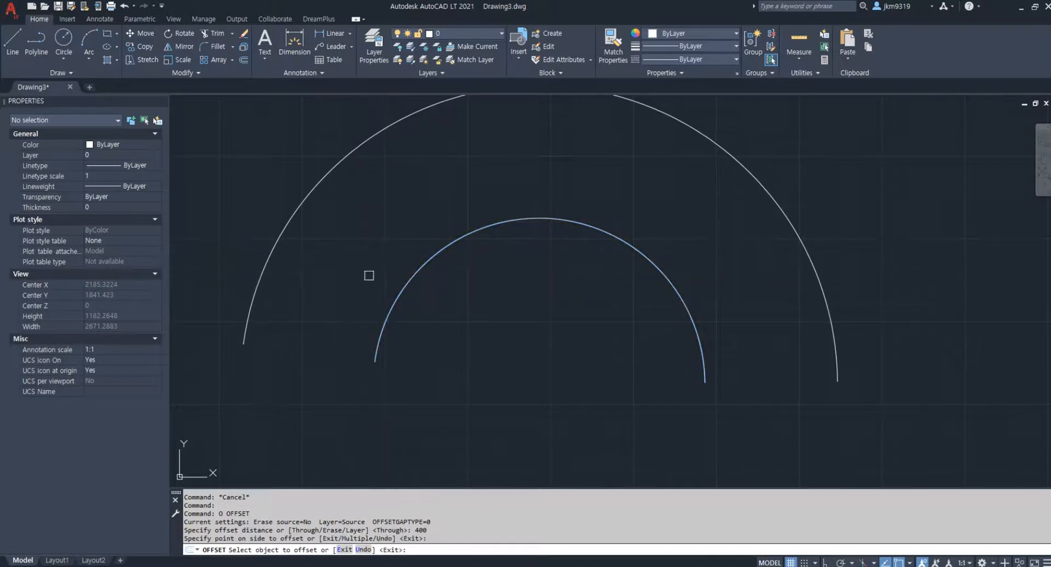
# Close both open ends of the band with straight polylines joining the endpoints of the inner and outer arcs
pyautogui.scroll(-2, 406, 274)
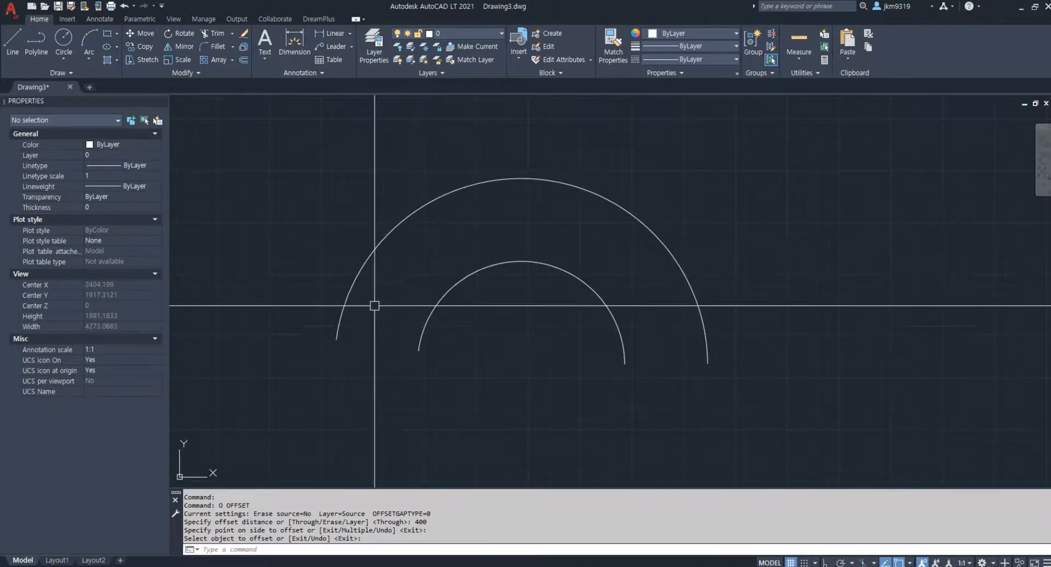
pyautogui.write('p')
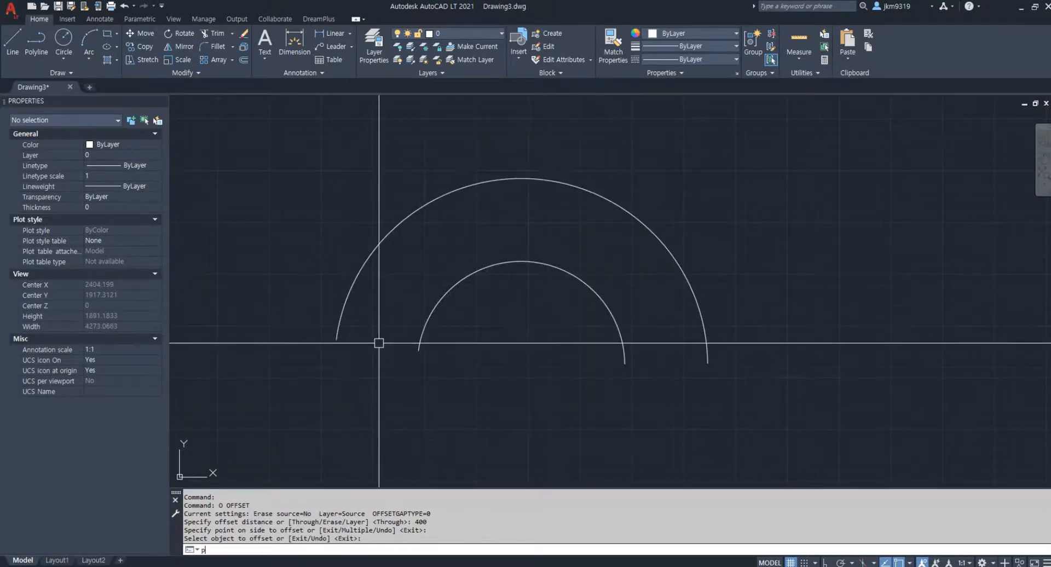
pyautogui.write('l')
pyautogui.press('Return')
pyautogui.click(336, 339)
pyautogui.click(418, 350)
pyautogui.press('Escape')
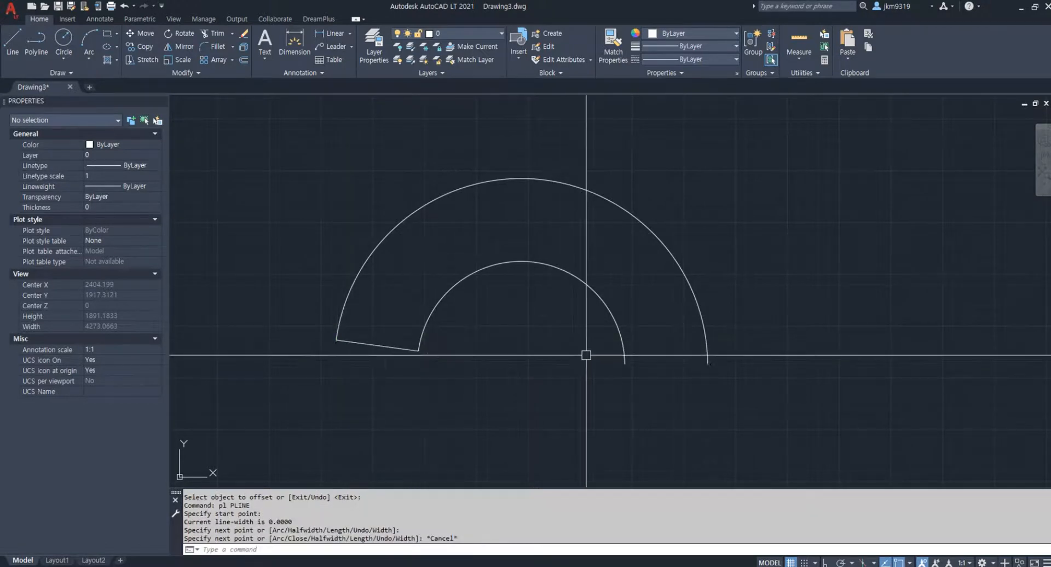
pyautogui.press('Return')
pyautogui.click(625, 363)
pyautogui.click(708, 363)
pyautogui.press('Escape')
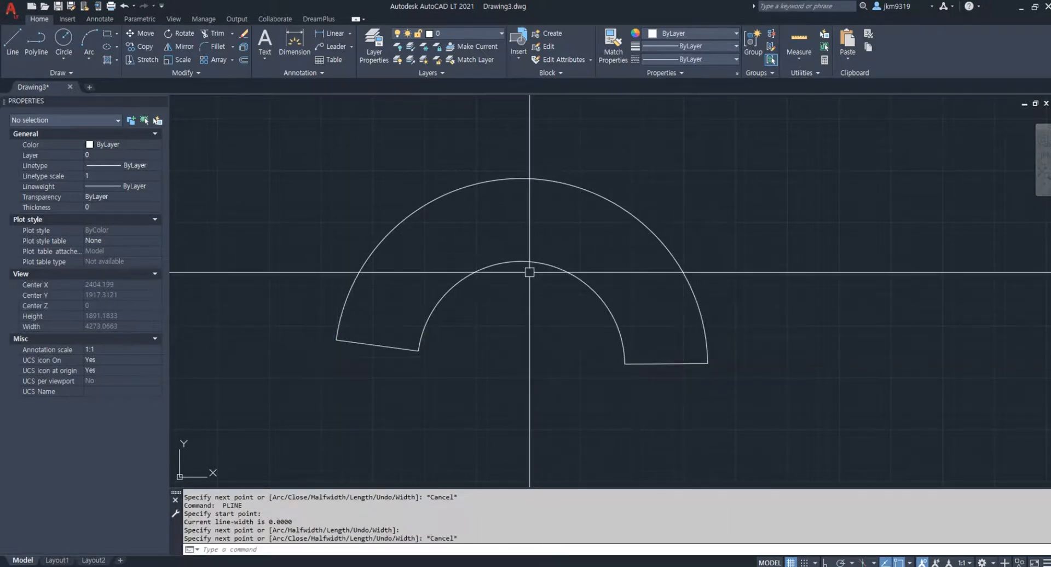
# Offset the inner arc outward by 200 to create a centerline arc midway through the band
pyautogui.click(450, 292)
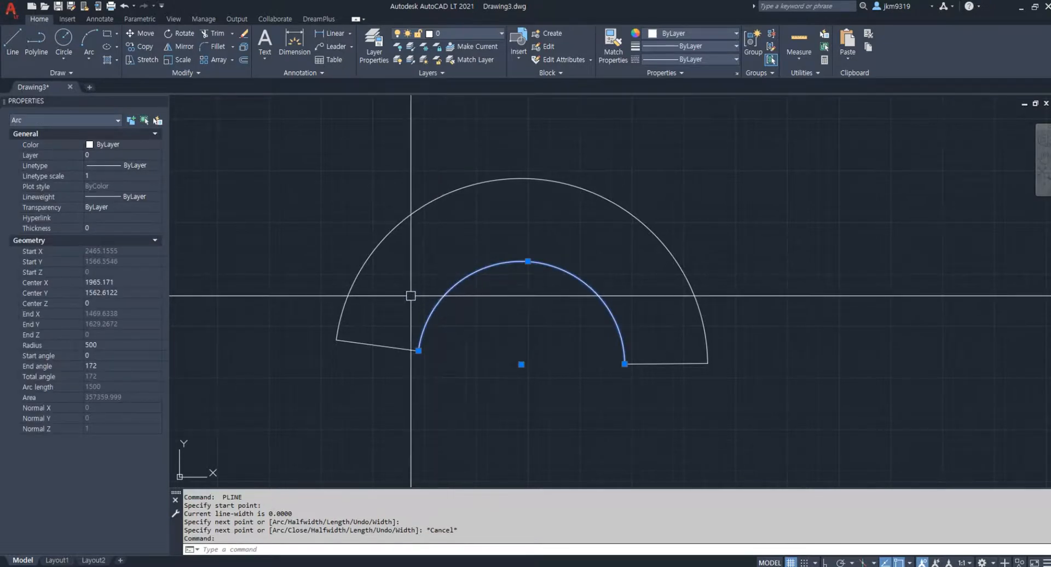
pyautogui.press('Return')
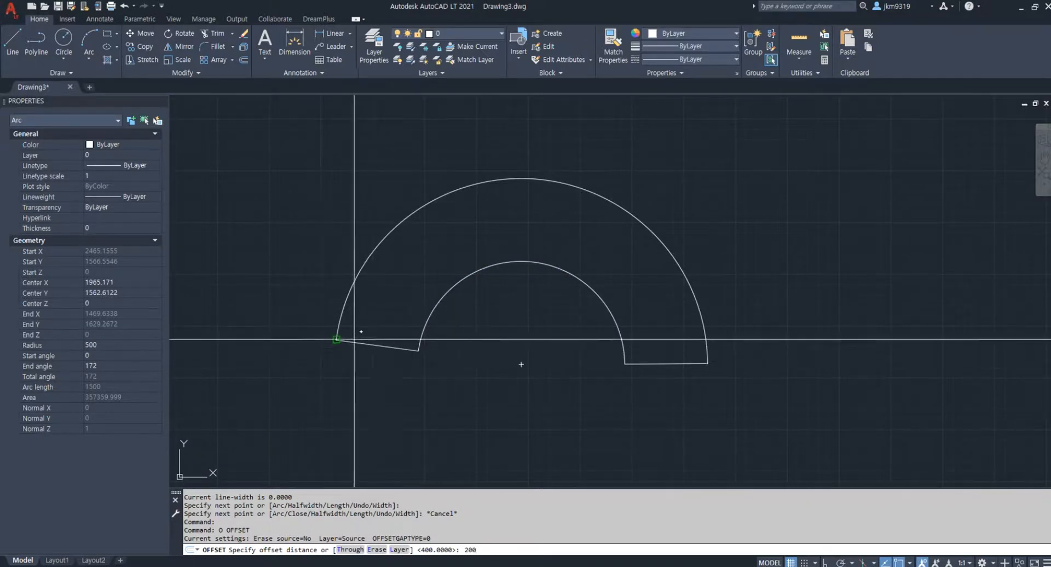
pyautogui.press('Return')
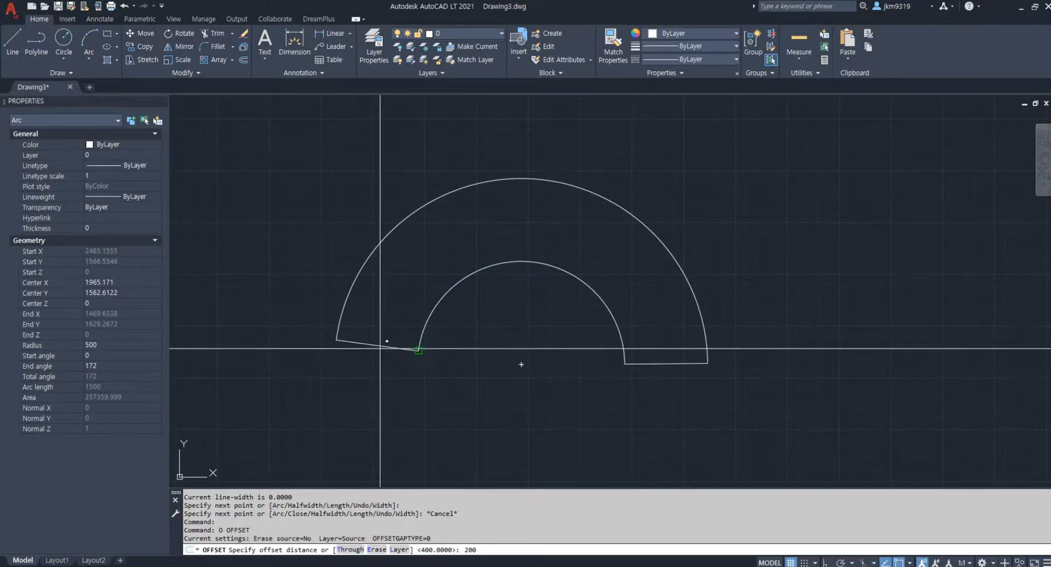
pyautogui.click(422, 328)
pyautogui.click(402, 268)
pyautogui.press('Escape')
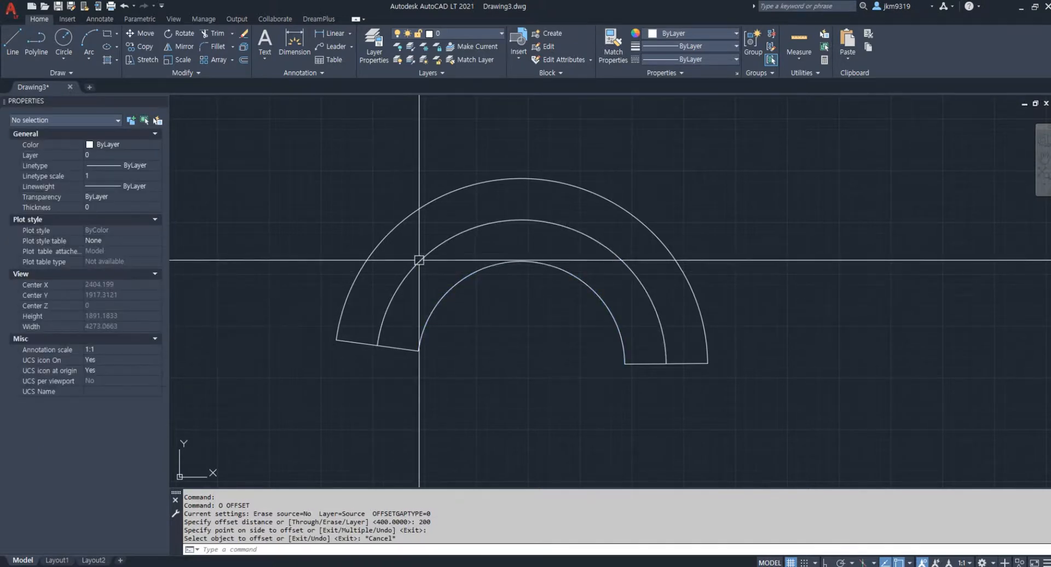
pyautogui.click(418, 262)
pyautogui.click(666, 58)
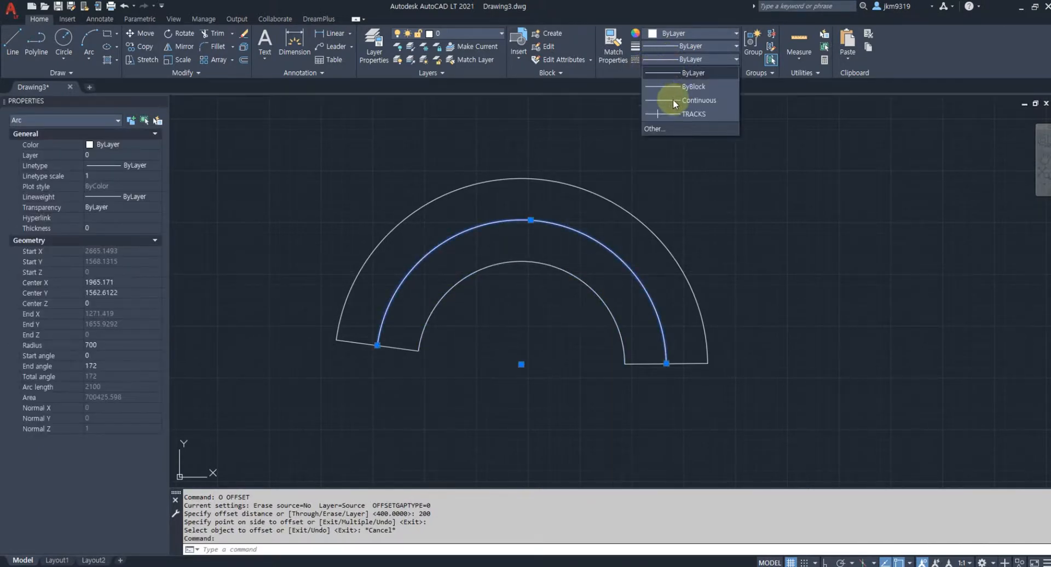
pyautogui.click(675, 127)
pyautogui.click(612, 197)
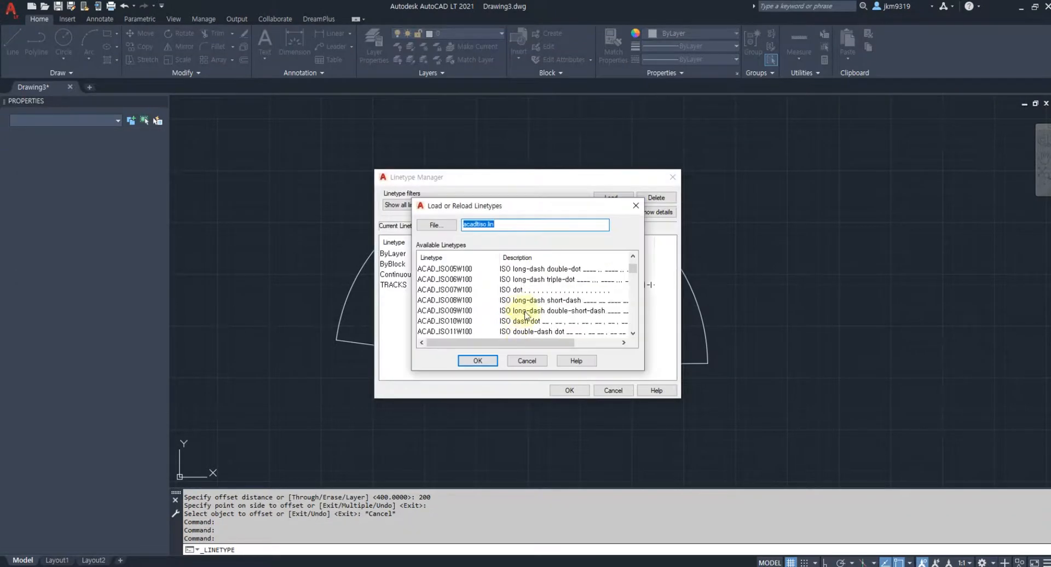
pyautogui.press('Escape')
pyautogui.press('Escape')
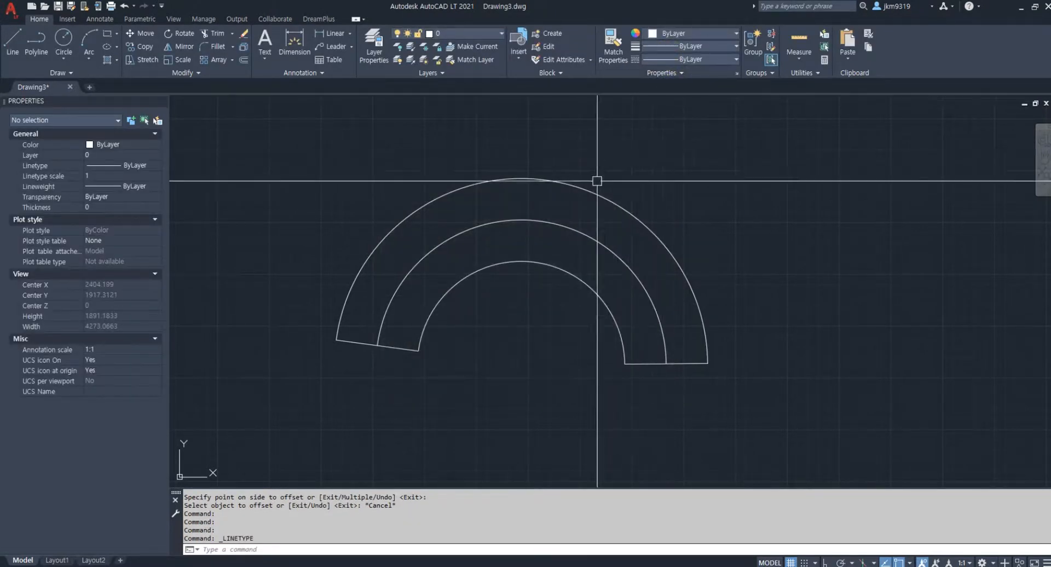
# Assign the TRACKS linetype to the centerline arc in the middle of the curved band
pyautogui.click(566, 227)
pyautogui.click(687, 59)
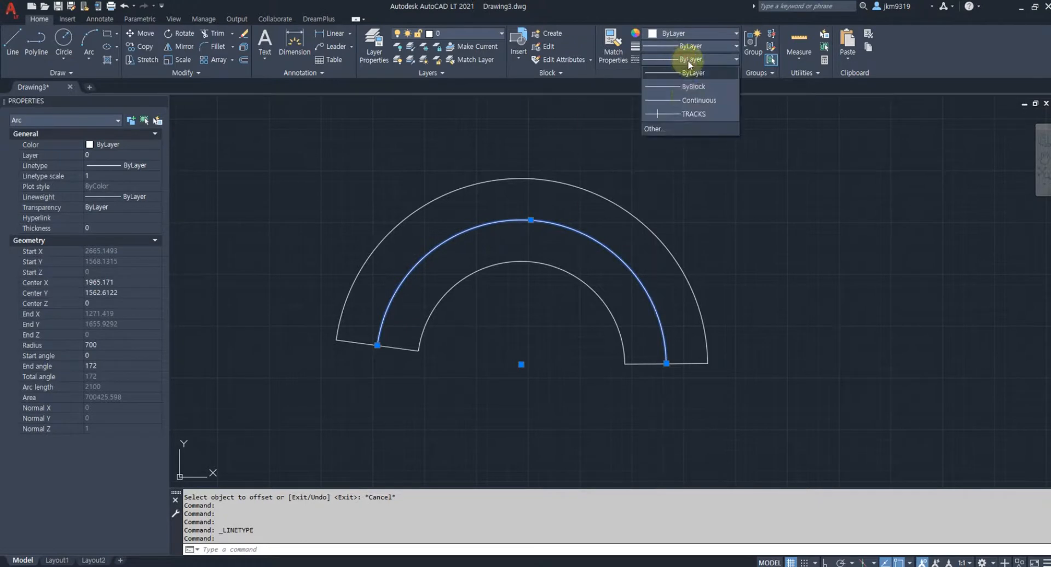
pyautogui.click(682, 114)
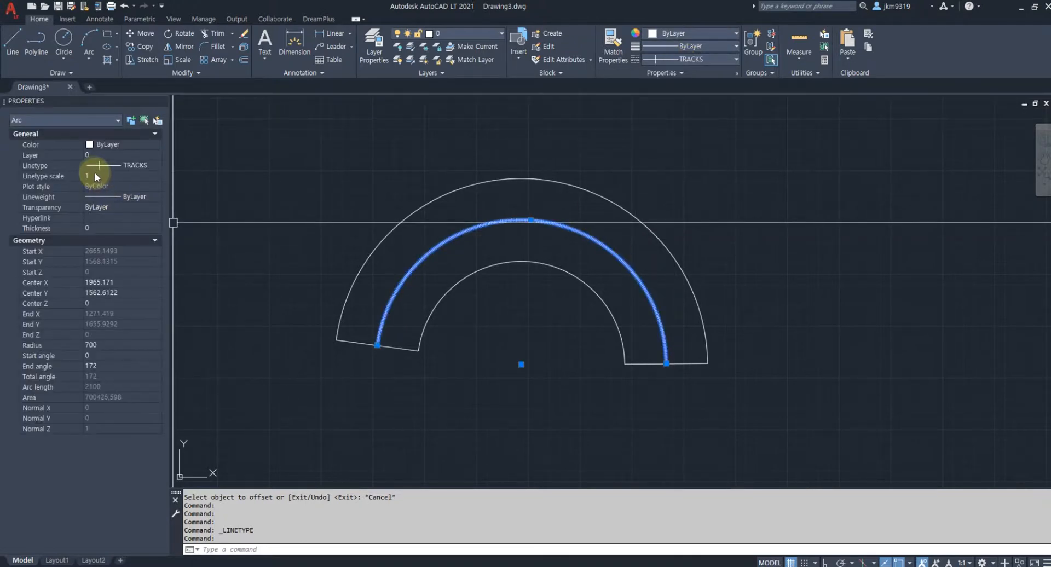
# Try linetype scales of 50 and 25 on the centerline arc
pyautogui.click(95, 175)
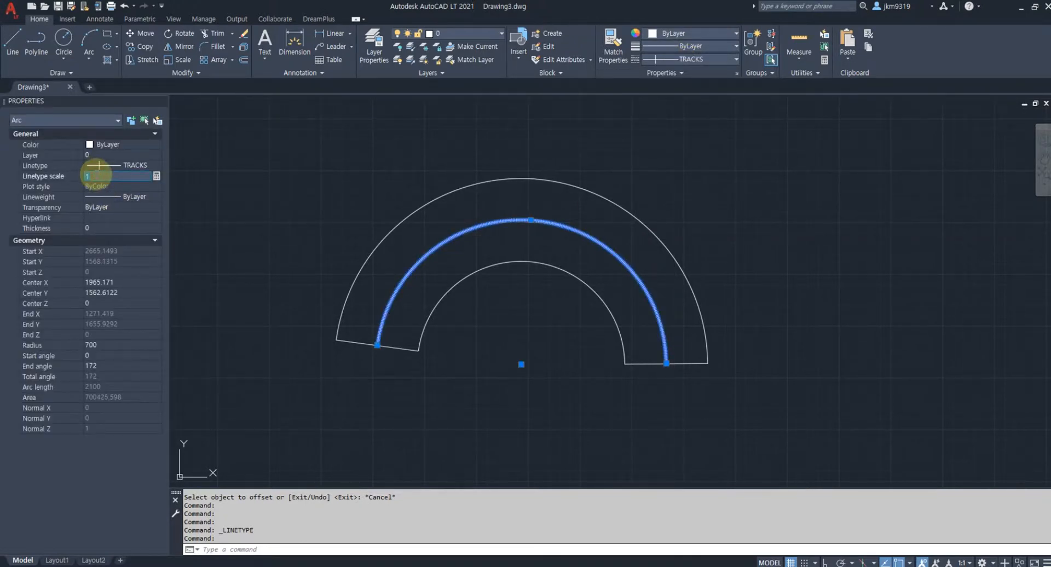
pyautogui.write('50')
pyautogui.press('Return')
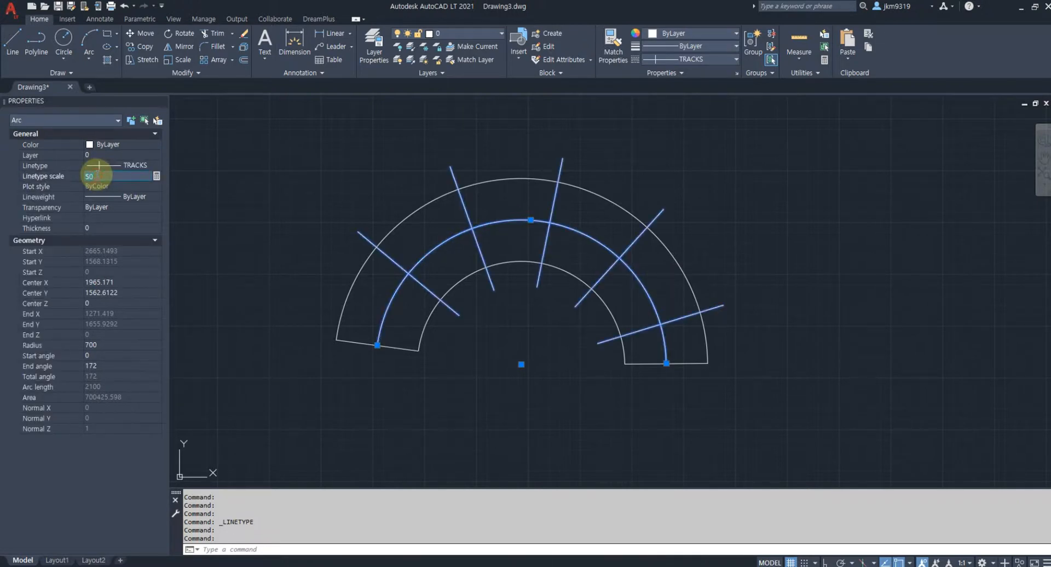
pyautogui.write('25')
pyautogui.press('Return')
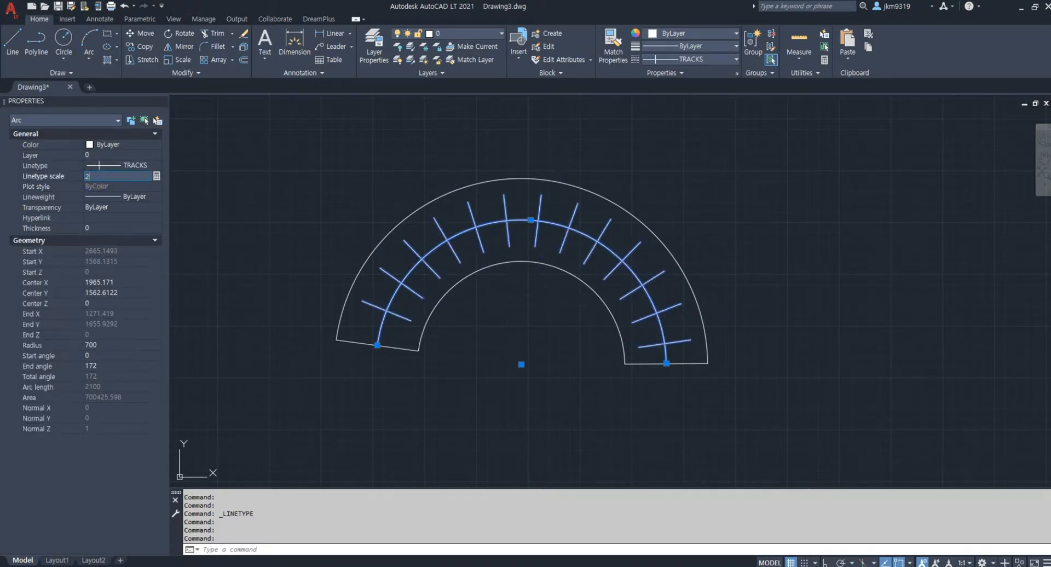
# Set the centerline arc's linetype scale to 30 and clear the selection
pyautogui.click(96, 174)
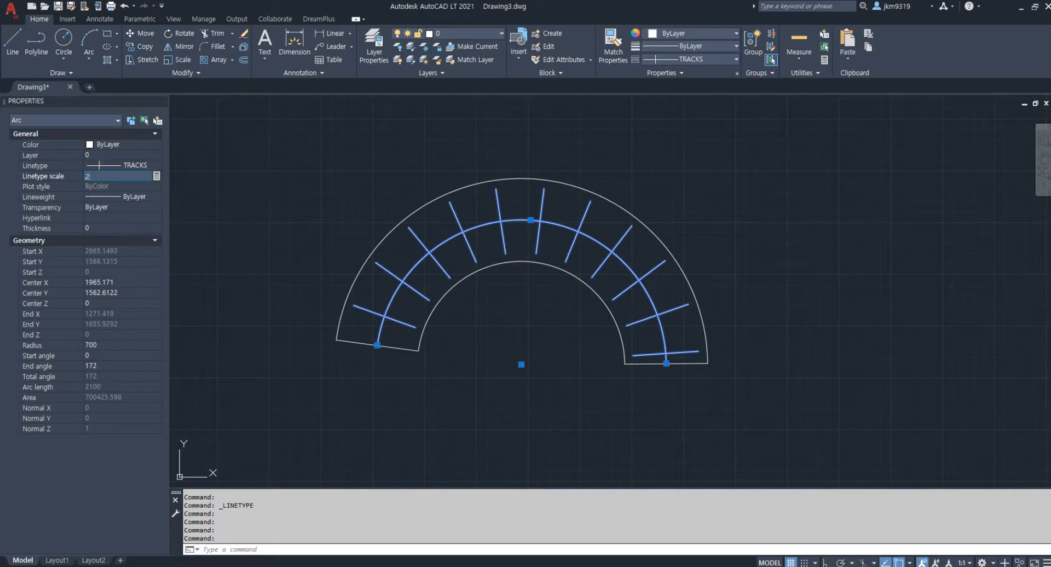
pyautogui.write('30')
pyautogui.press('Return')
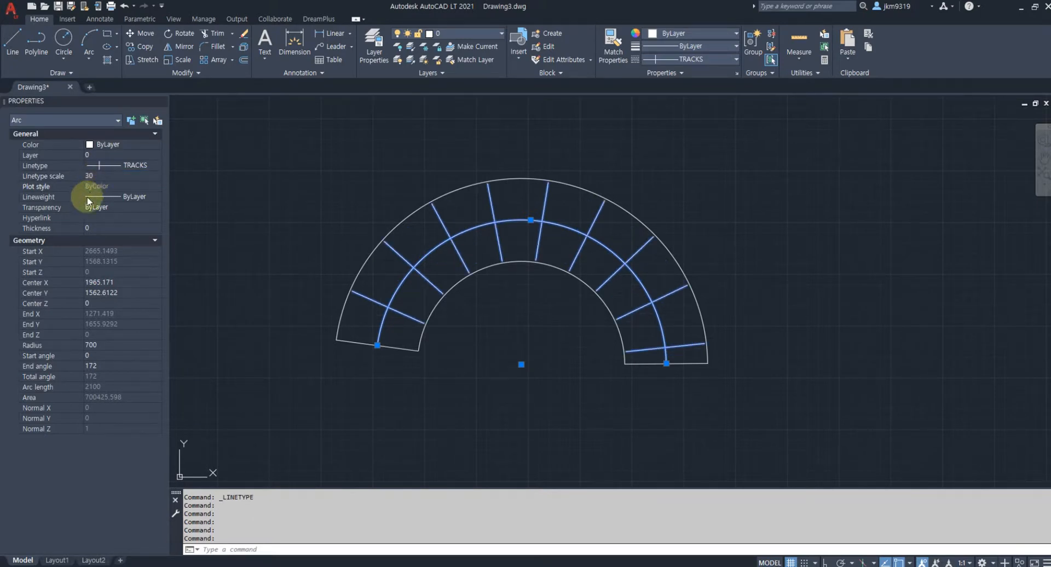
pyautogui.press('Escape')
pyautogui.press('Escape')
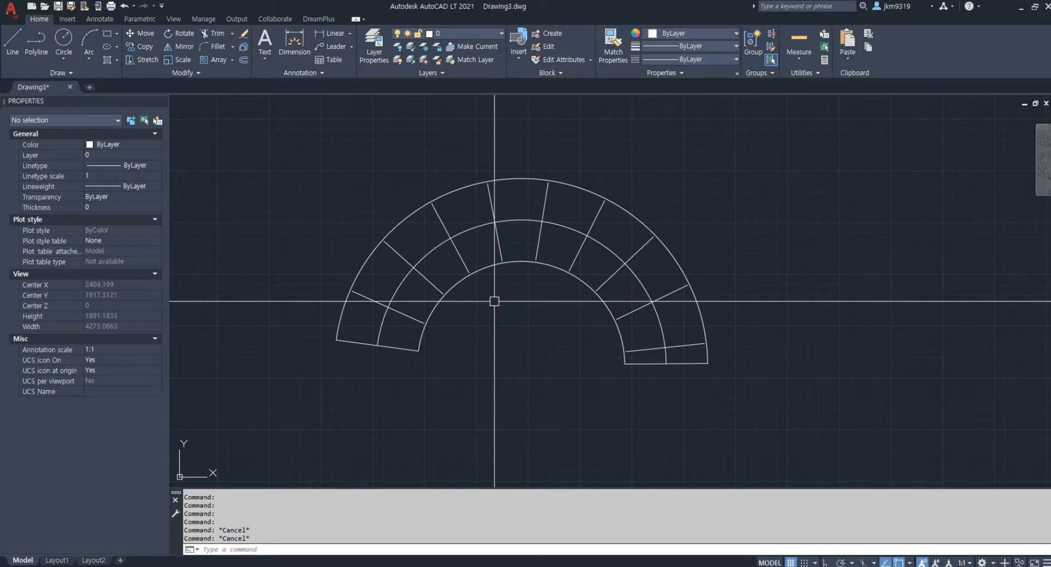
pyautogui.press('Escape')
pyautogui.press('Escape')
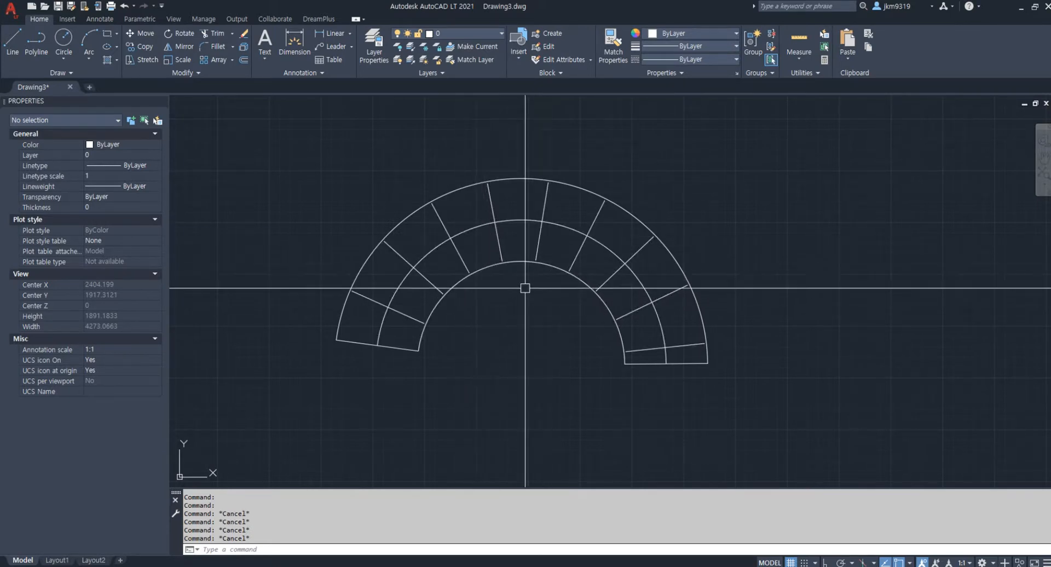
pyautogui.scroll(-3, 482, 311)
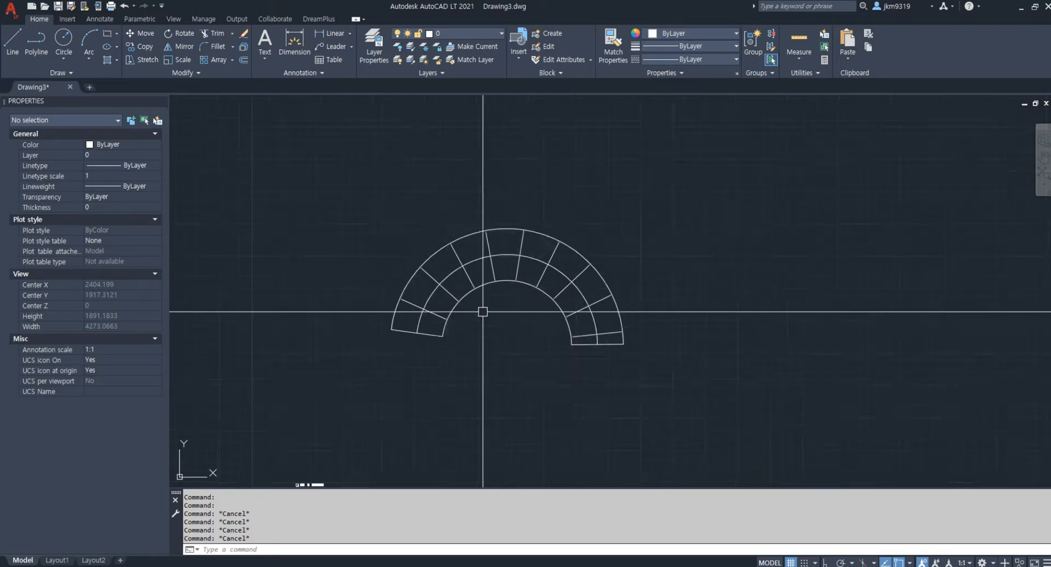
pyautogui.moveTo(482, 312); pyautogui.dragTo(560, 218, button='middle')
pyautogui.scroll(6, 486, 309)
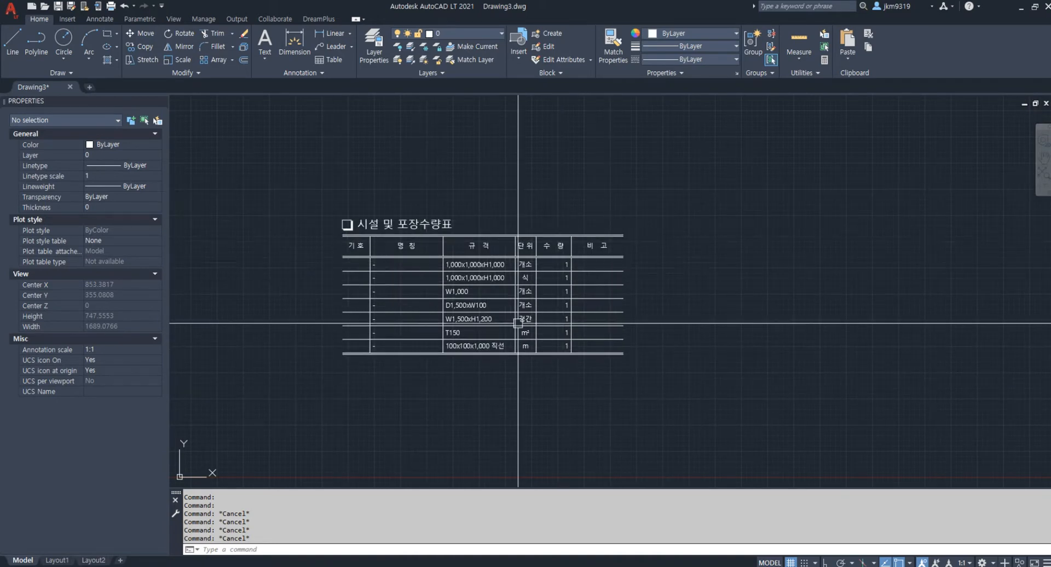
pyautogui.moveTo(422, 263); pyautogui.dragTo(442, 178, button='middle')
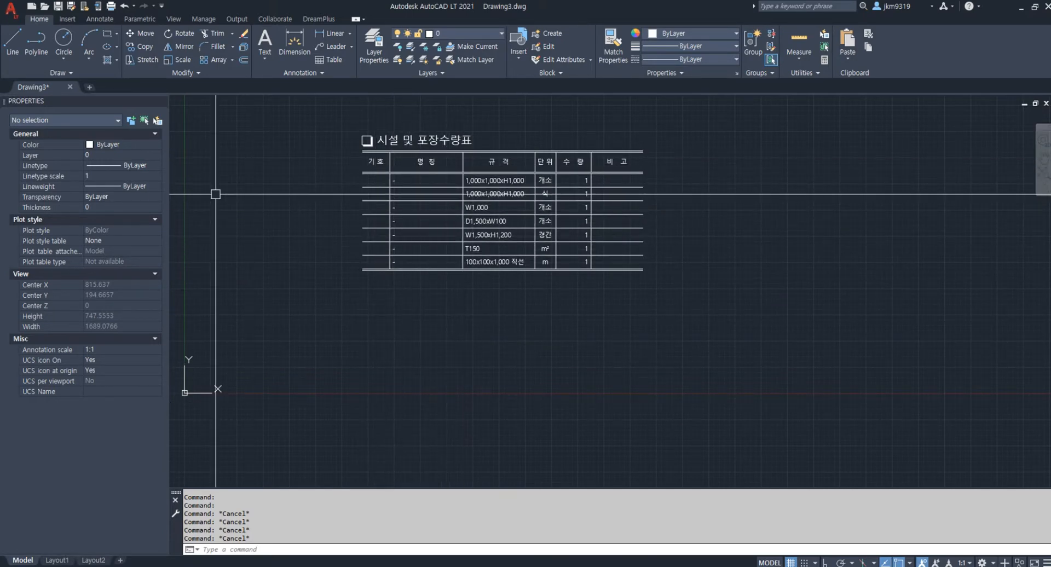
pyautogui.scroll(-8, 436, 347)
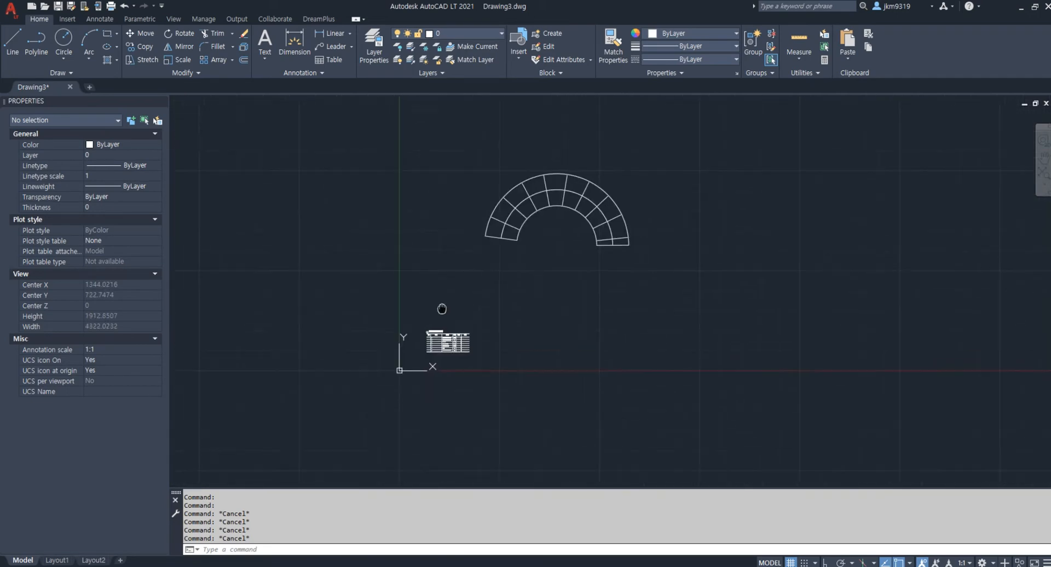
pyautogui.scroll(2, 509, 266)
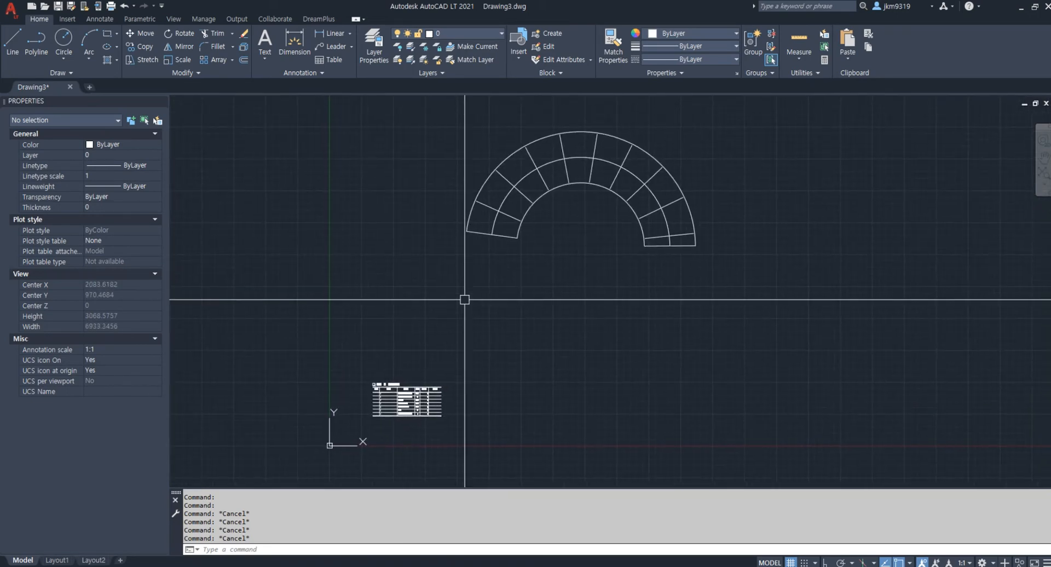